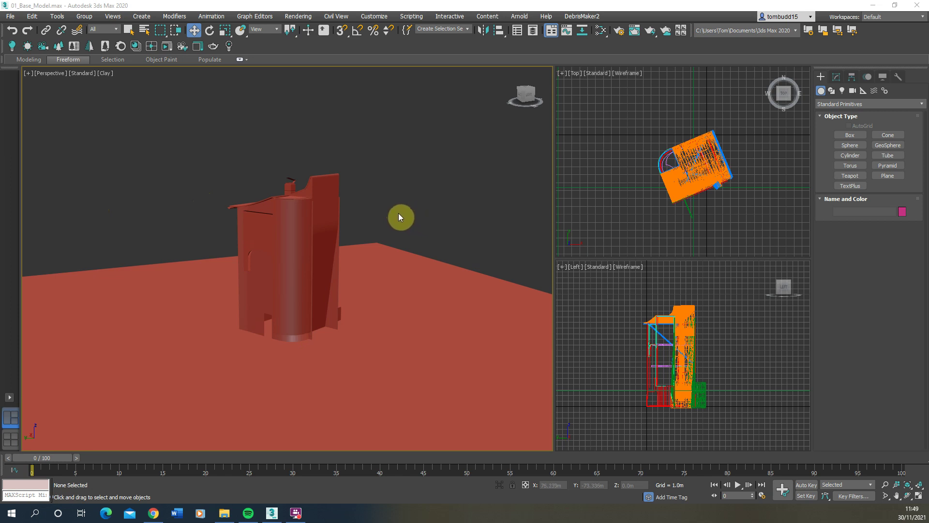
middle_click_drag(193, 184, 180, 183)
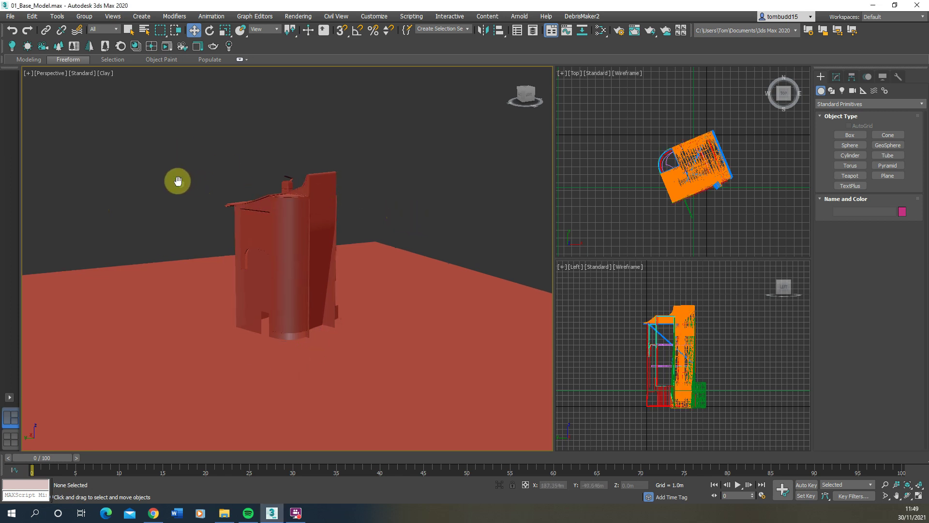
left_click(302, 236)
middle_click_drag(255, 232, 296, 257, "alt")
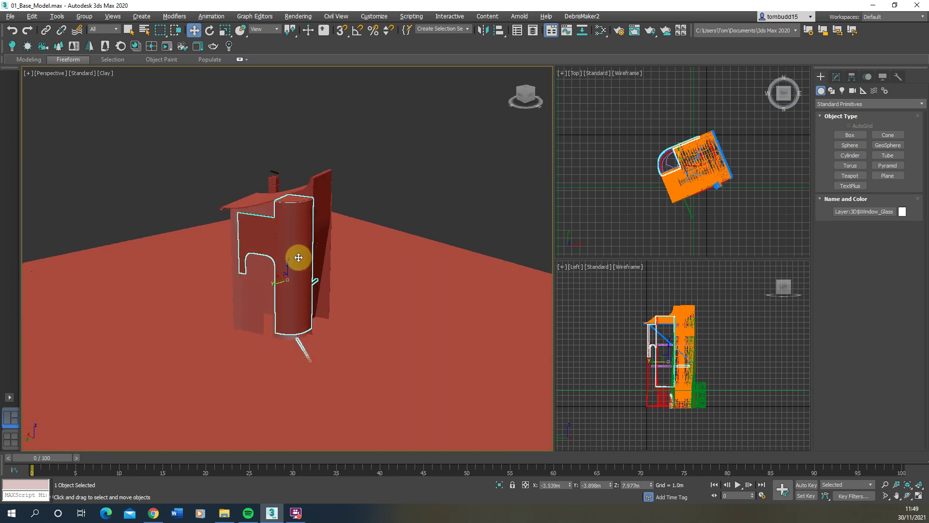
left_click(420, 195)
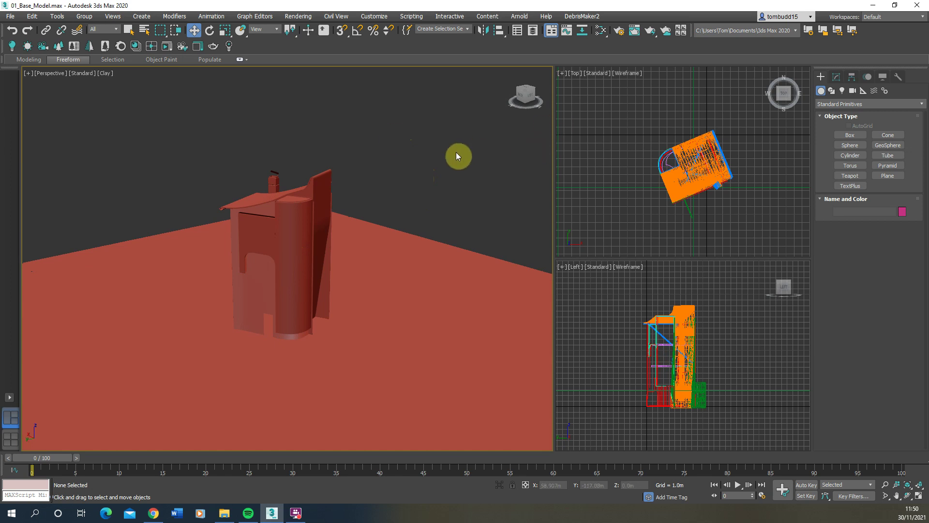
Set the scene's renderer to CoronaRenderer in the render setup and close the setup dialog.
left_click(620, 32)
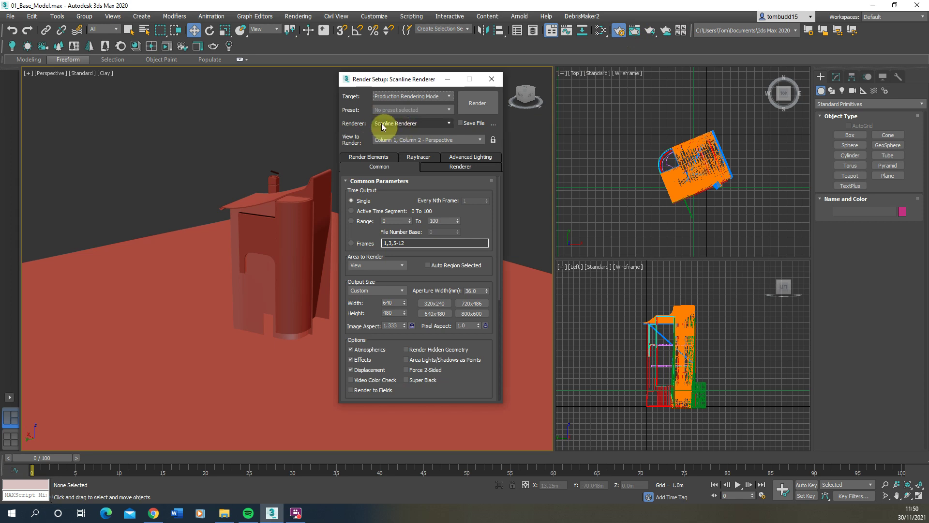
left_click(400, 124)
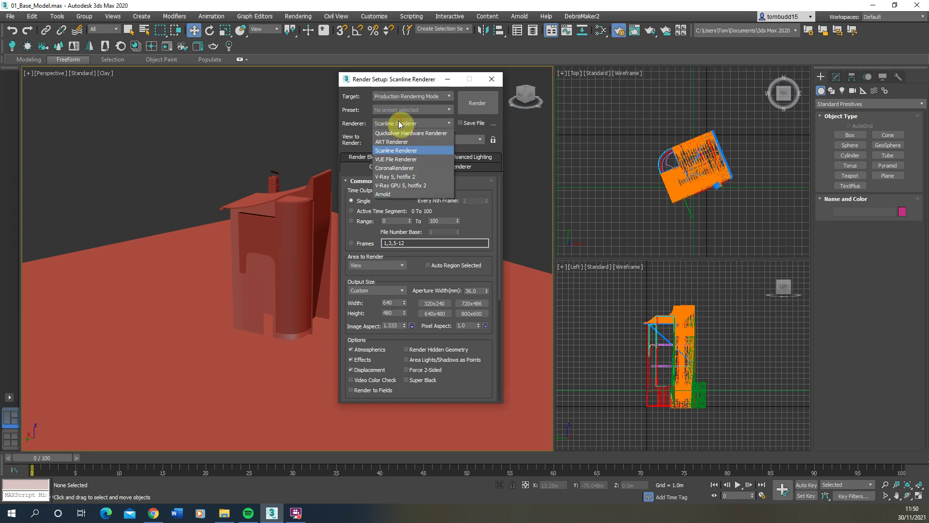
left_click(409, 169)
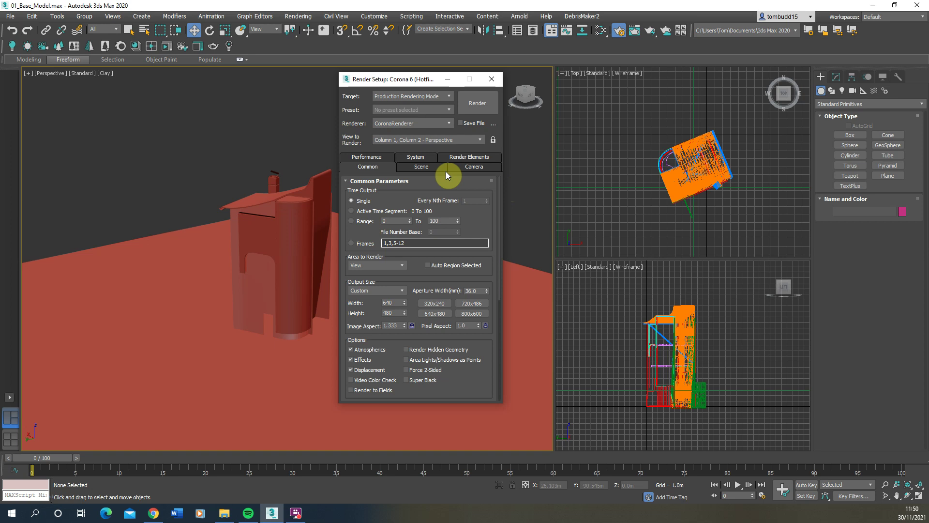
left_click(496, 81)
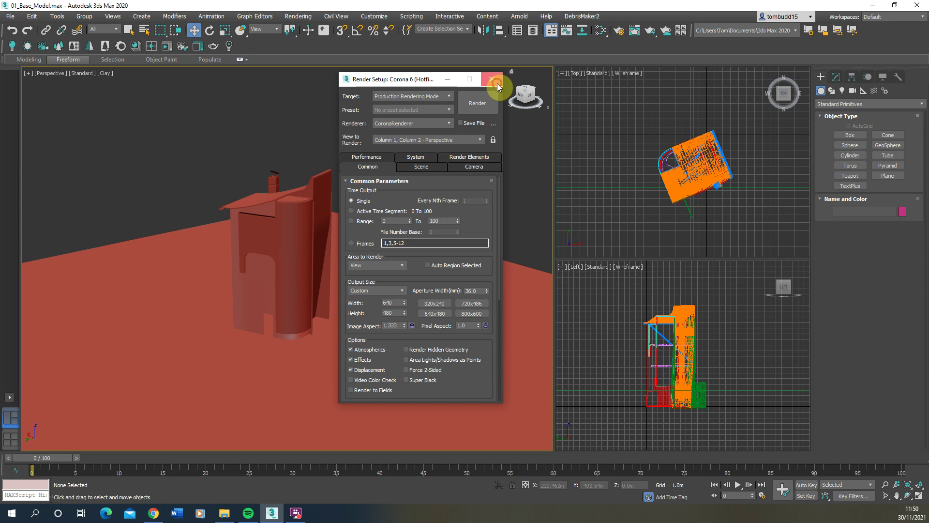
left_click(495, 81)
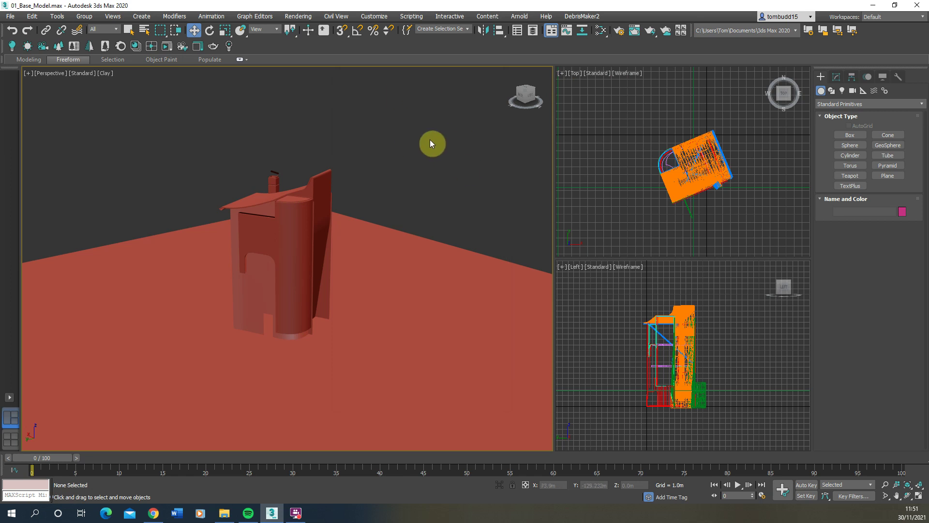
left_click_drag(537, 100, 616, 155)
left_click(617, 124)
left_click(587, 312)
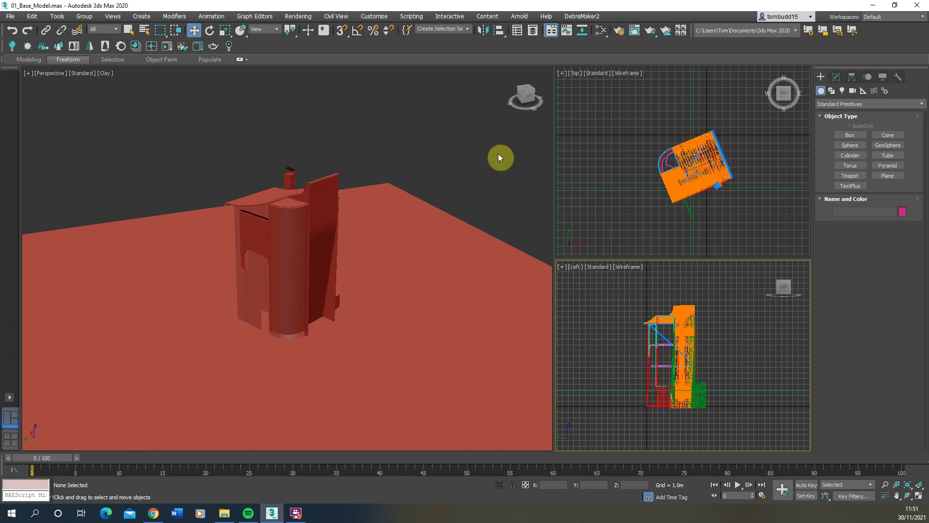
left_click(9, 401)
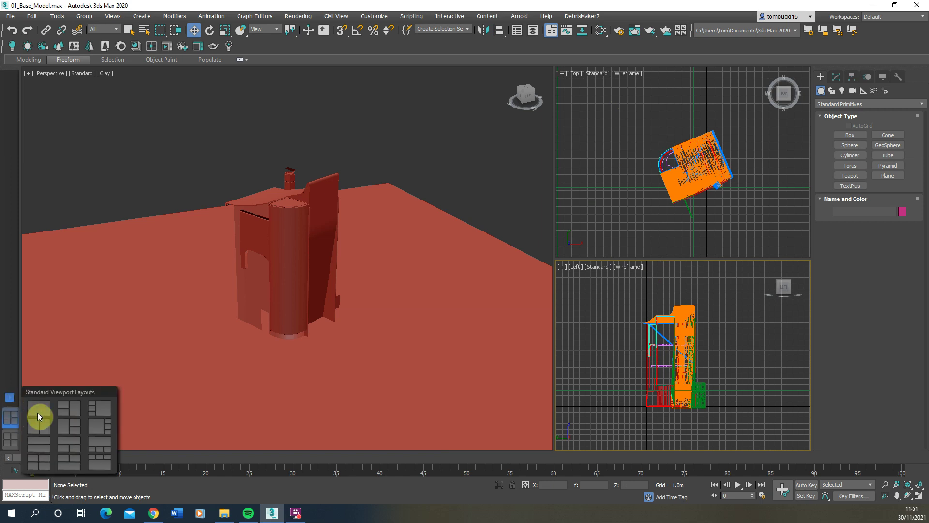
left_click(181, 147)
Create a targeted CoronaCam on the ground plane in the perspective view, aimed toward the building with a target distance of about 17.3 m.
middle_click_drag(180, 147, 232, 172, "alt")
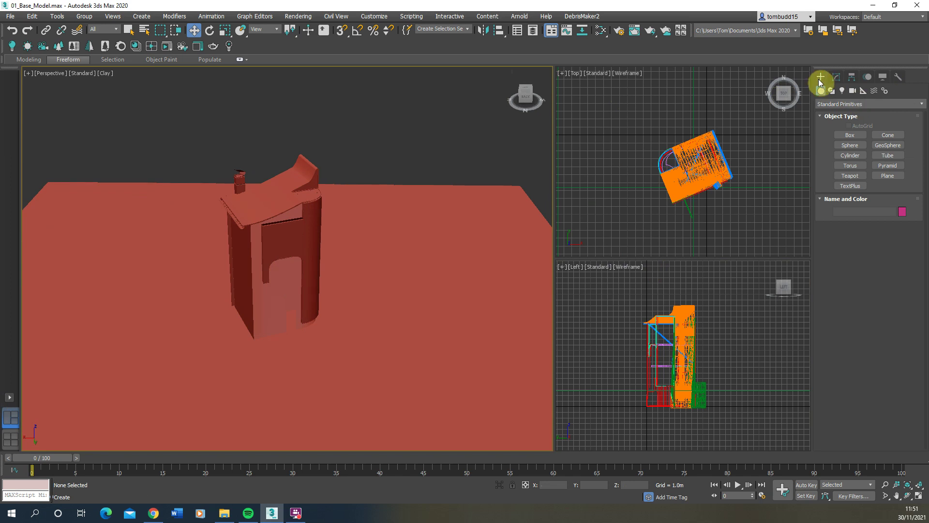
left_click(852, 91)
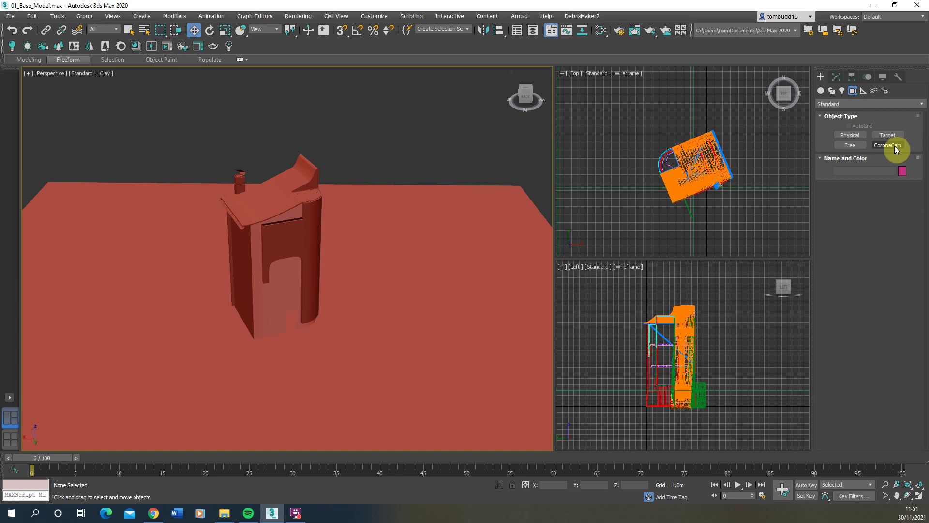
left_click(896, 147)
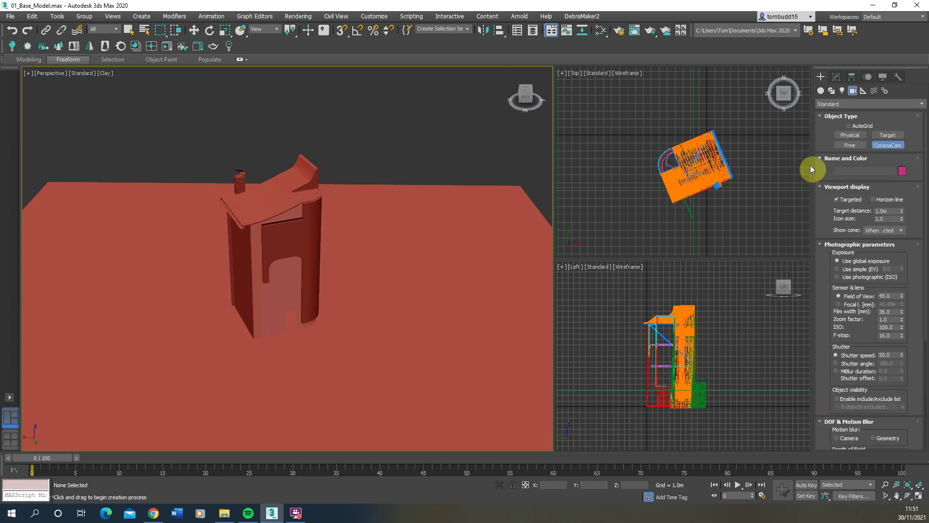
scroll(296, 222, "down", 3)
left_click_drag(402, 380, 329, 310)
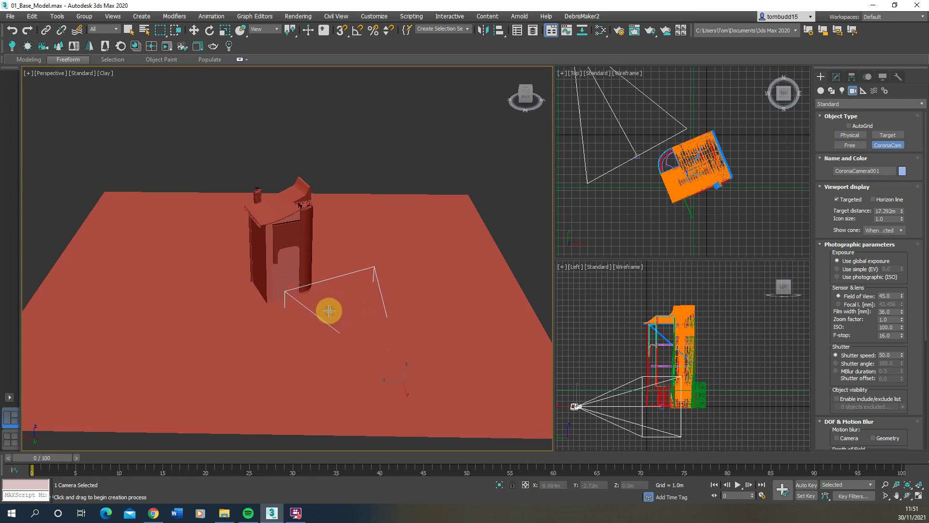
Select the Corona camera together with its target and raise both to a height of about 5.08 m.
left_click(202, 31)
left_click(315, 301)
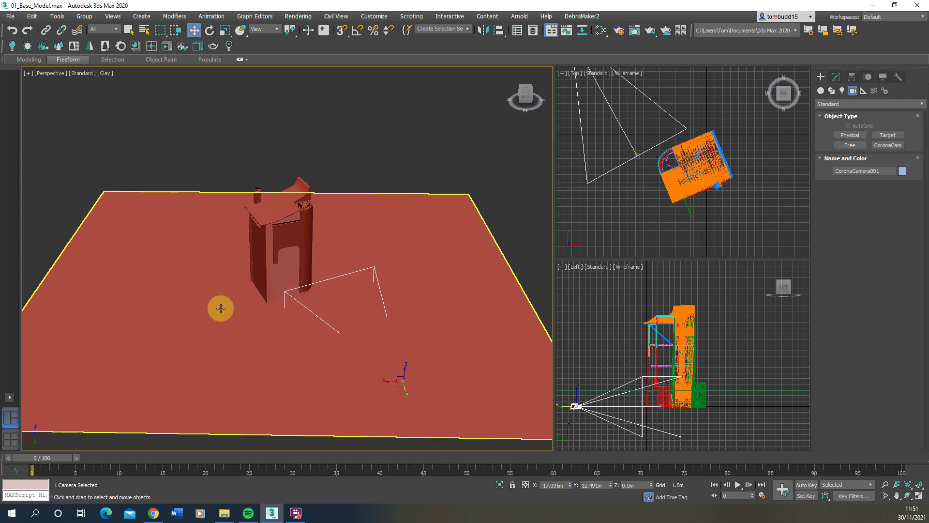
middle_click_drag(276, 361, 328, 349, "alt")
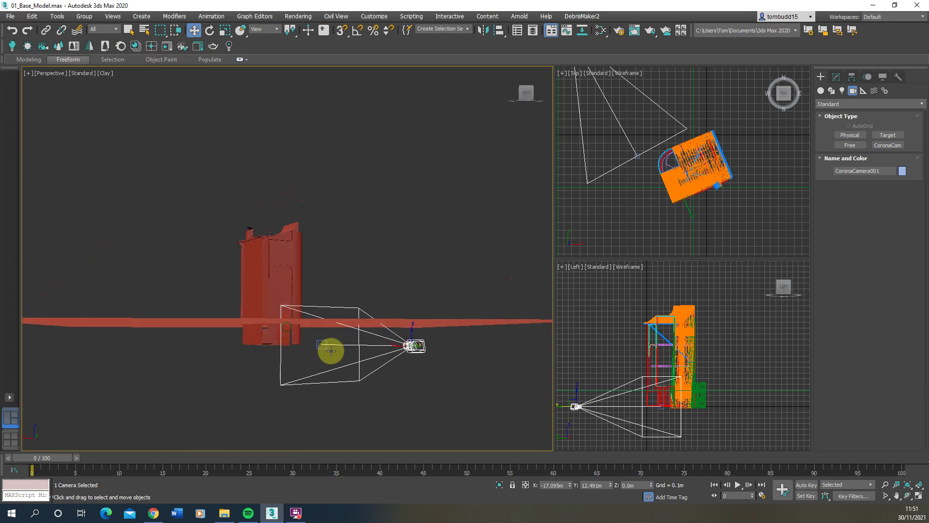
left_click(323, 349)
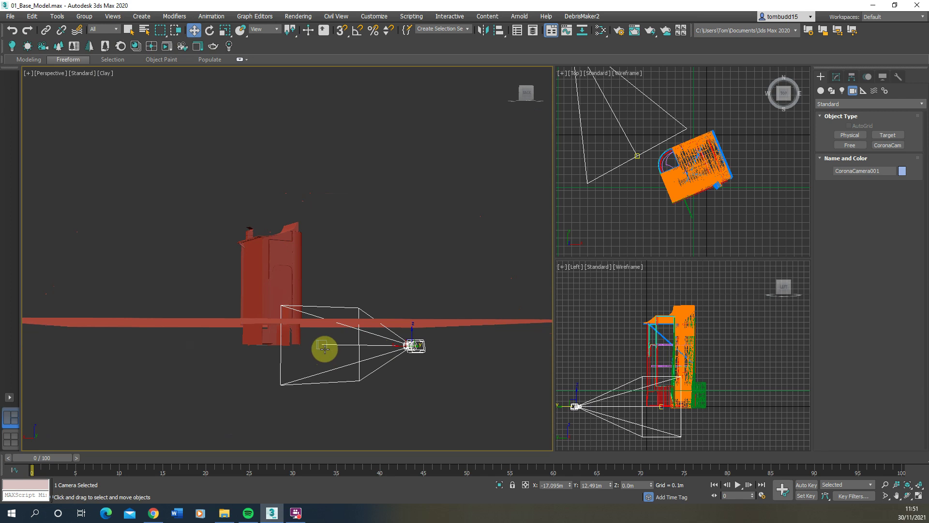
left_click(325, 349, "ctrl")
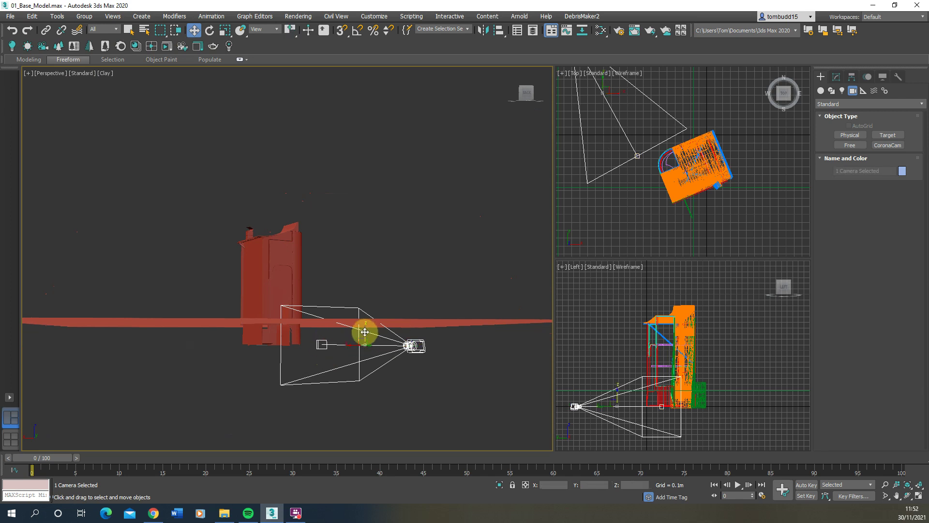
left_click_drag(365, 334, 365, 296)
middle_click_drag(365, 296, 348, 336, "alt")
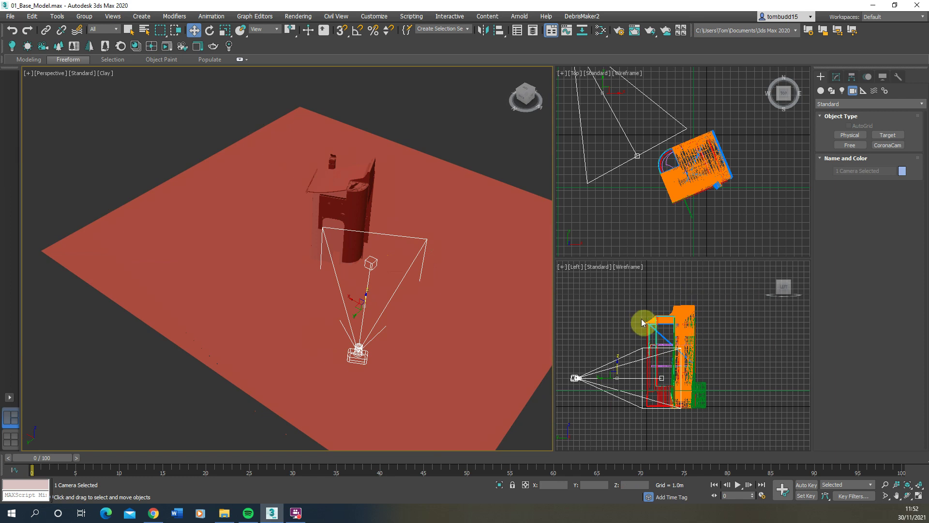
Switch the Left viewport to the CoronaCamera001 view and set its shading to Clay.
left_click(576, 267)
mouse_move(586, 276)
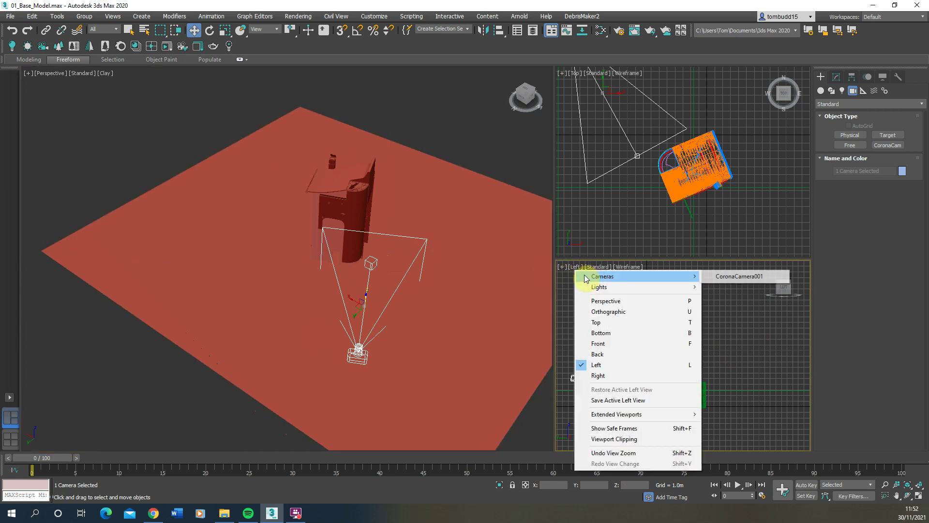
left_click(739, 279)
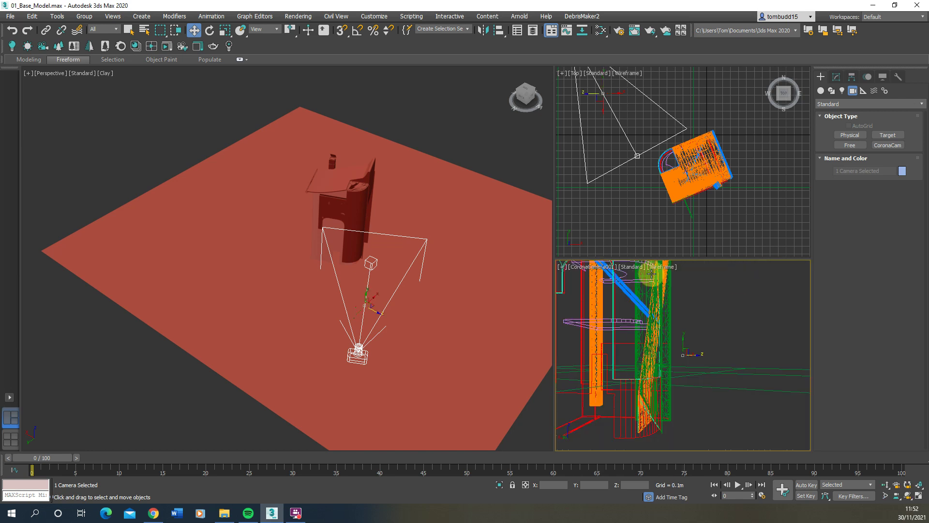
left_click(674, 267)
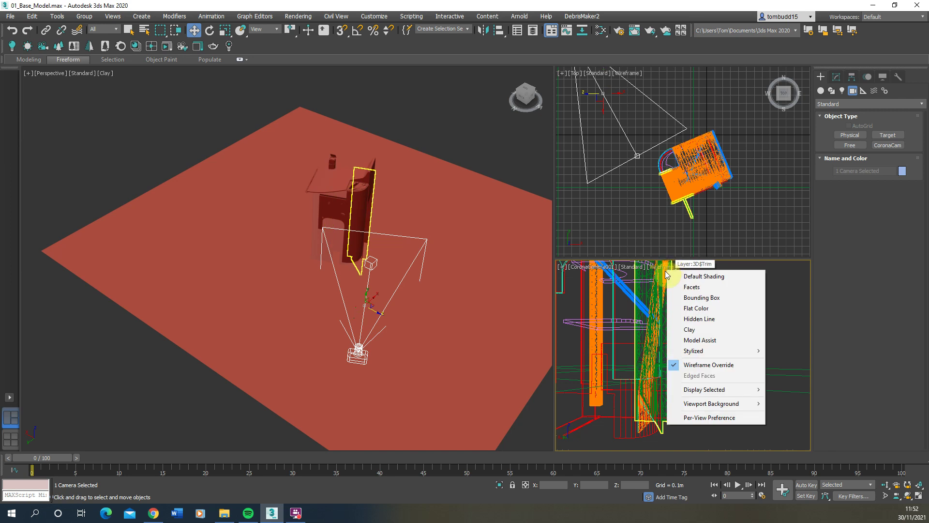
left_click(713, 276)
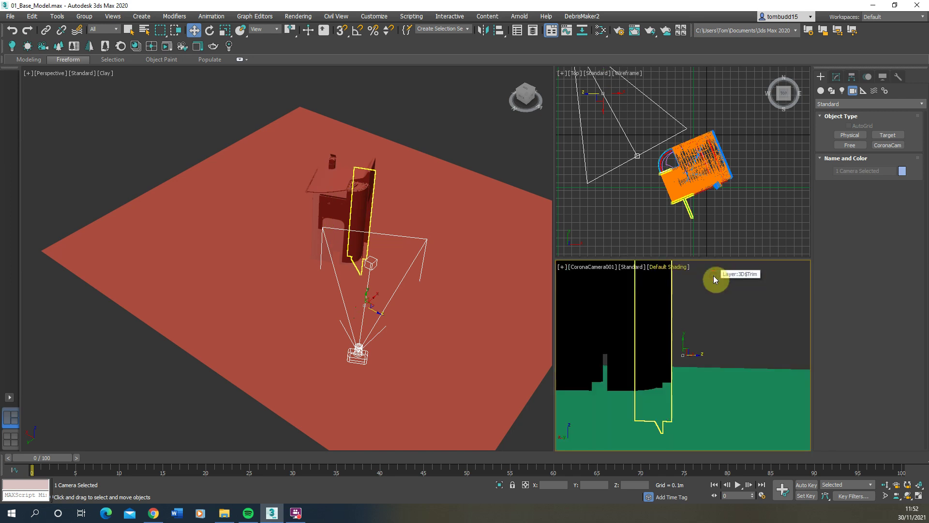
left_click(682, 266)
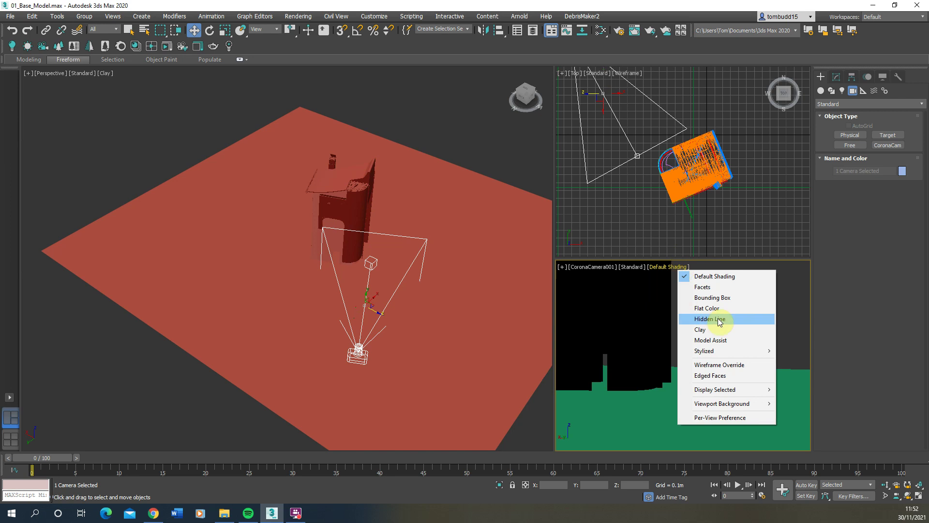
left_click(704, 331)
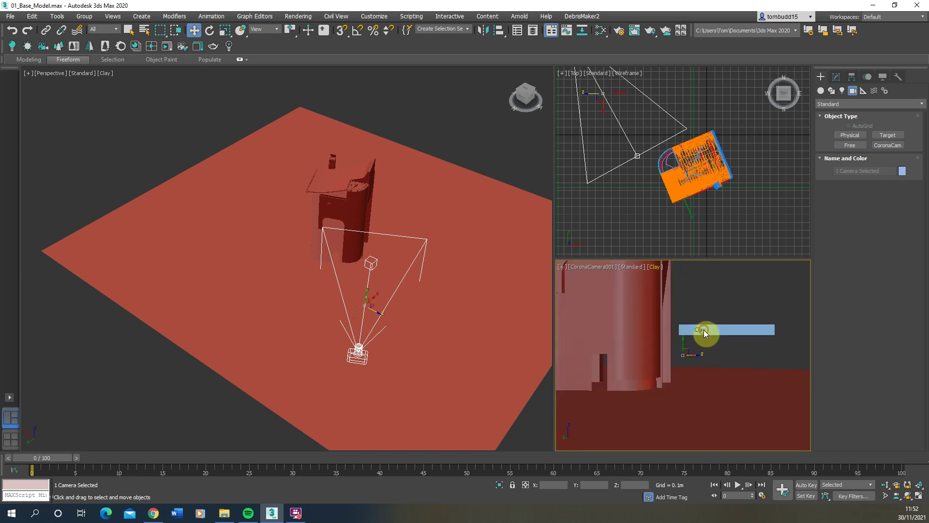
Move the camera target onto the building and pull the camera back to about X -26.21 m, Y 18.39 m.
left_click(373, 266)
left_click(360, 264)
left_click_drag(361, 264, 339, 245)
left_click(362, 357)
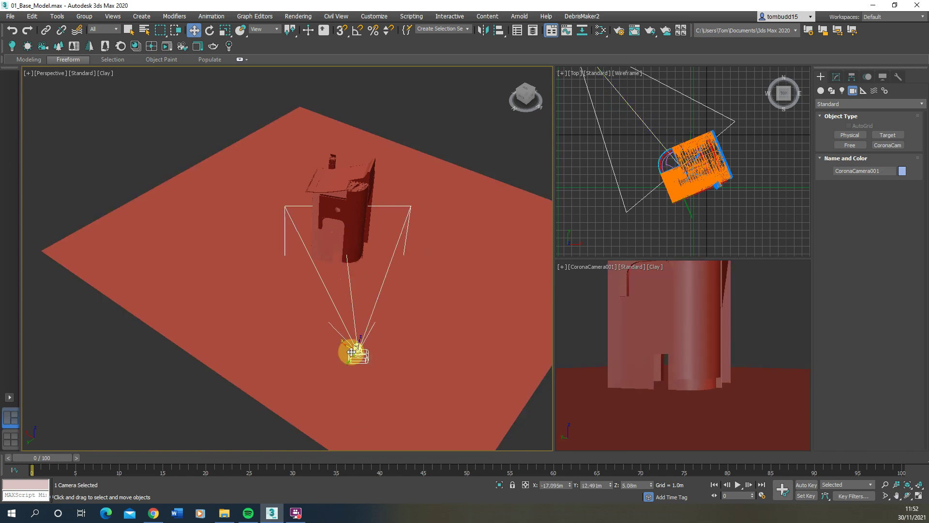
left_click_drag(348, 348, 386, 423)
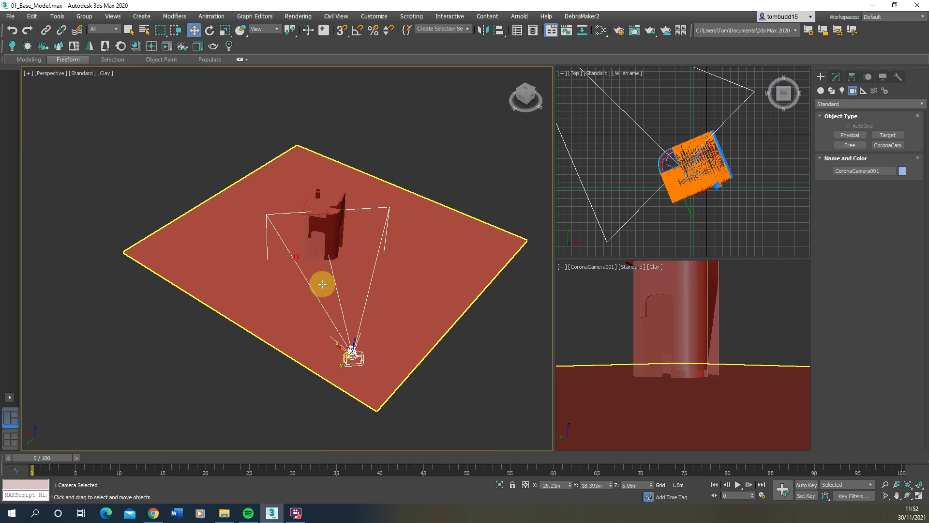
scroll(368, 329, "down", 2)
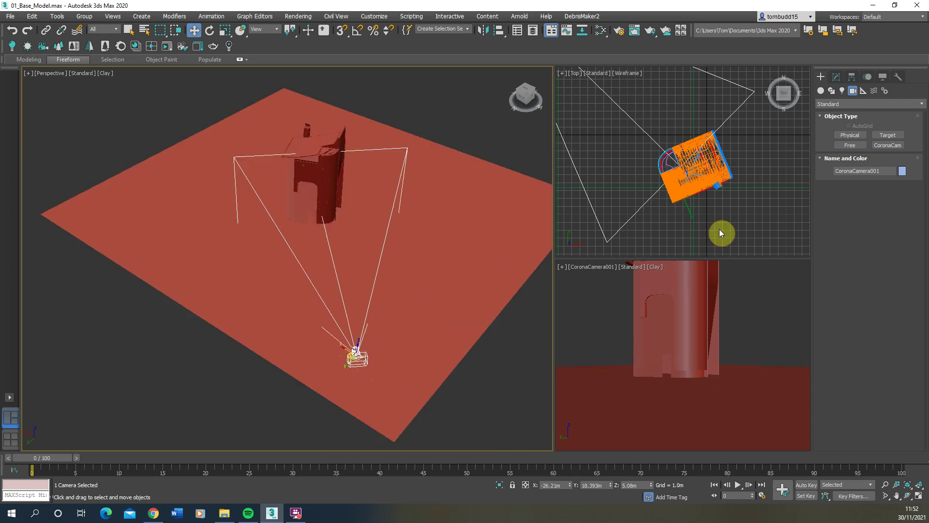
Narrow the Corona camera's field of view slightly and set its vertical shift to -0.2.
left_click(837, 78)
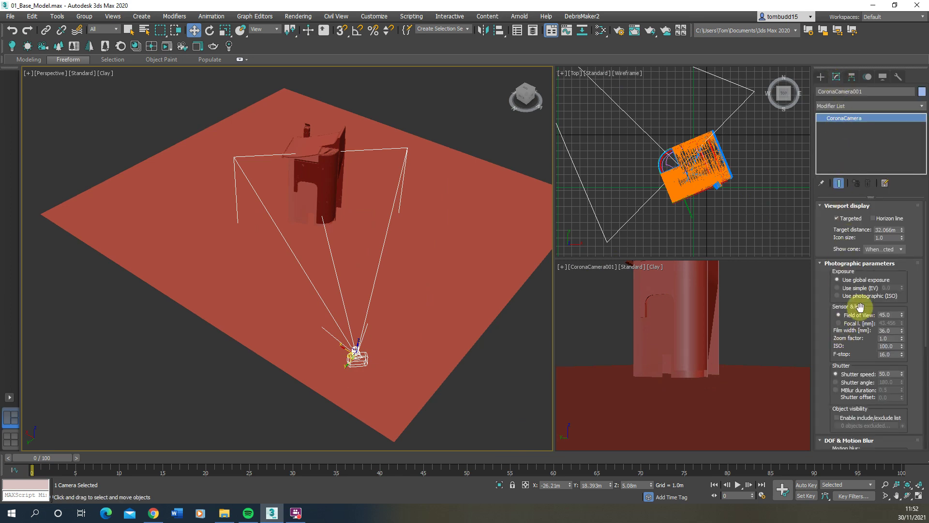
left_click_drag(901, 314, 926, 394)
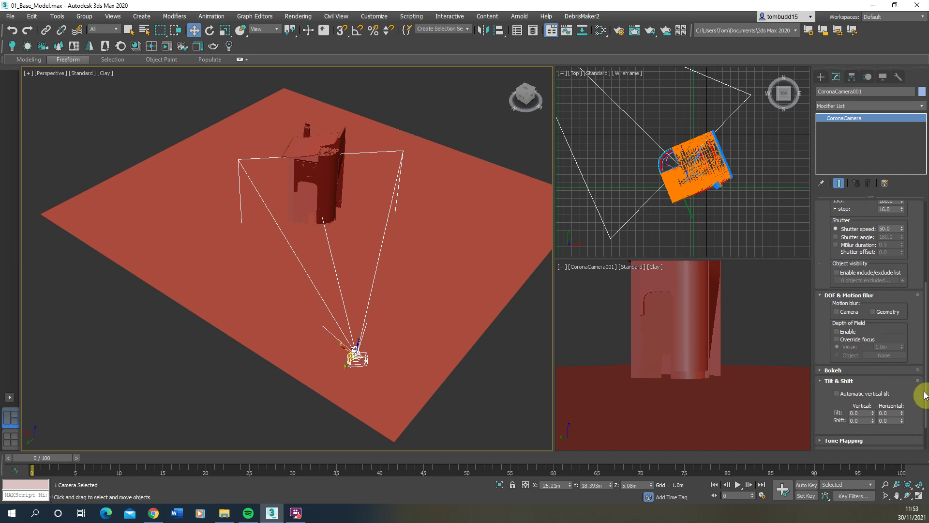
left_click_drag(872, 422, 873, 422)
right_click(873, 420)
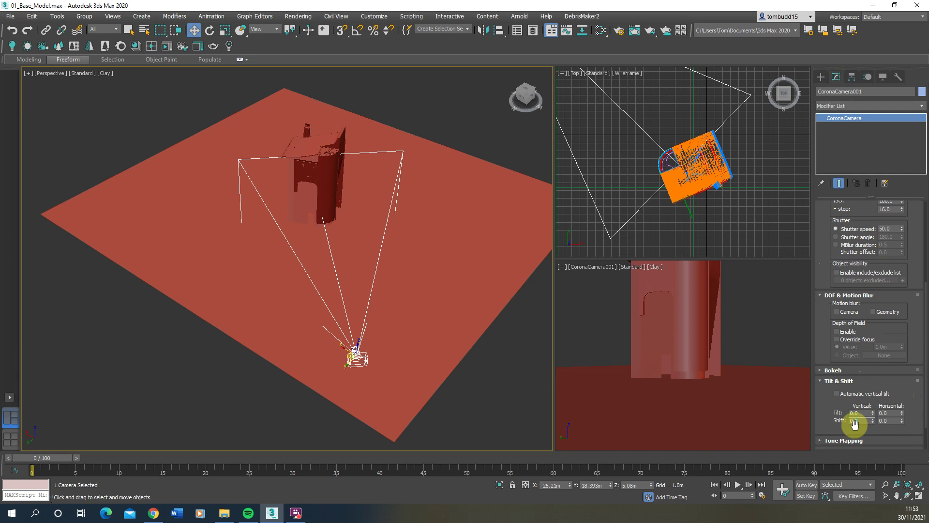
type("0.1")
key("Return")
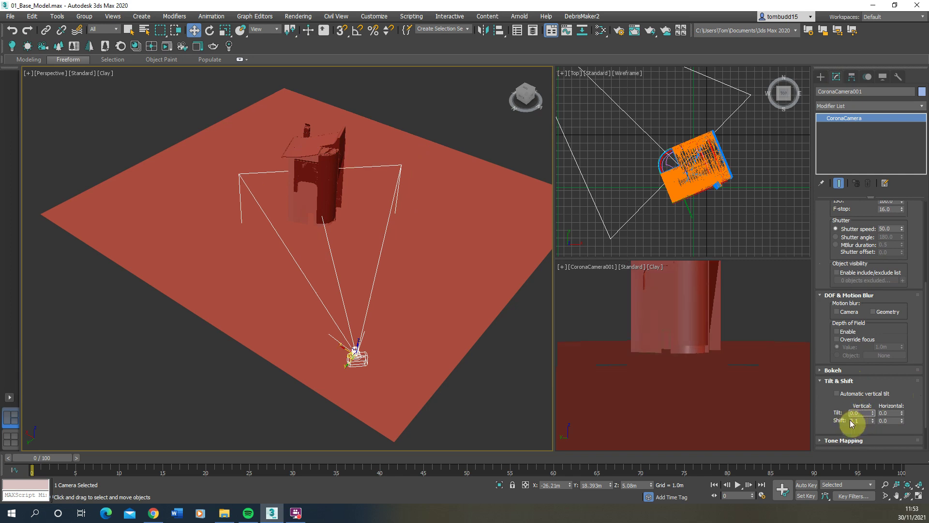
type("-")
key("Return")
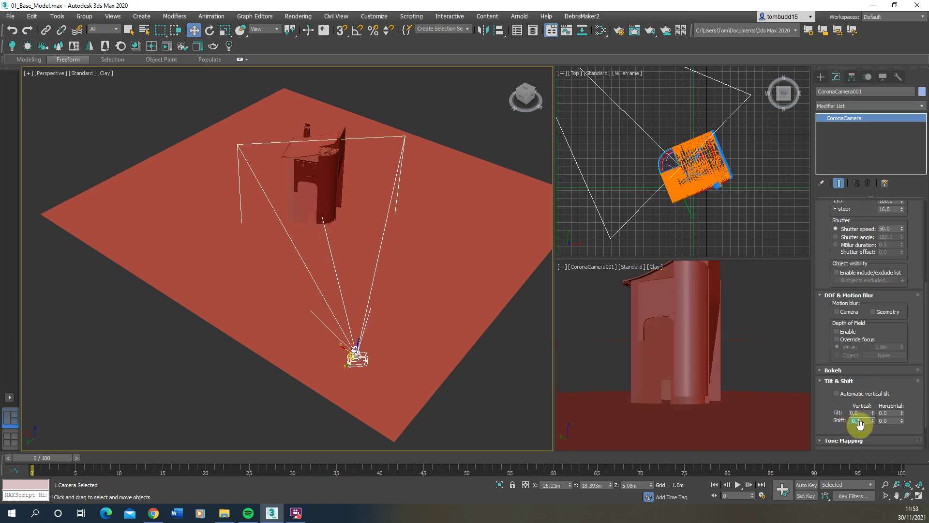
left_click(860, 420)
type("2")
key("Return")
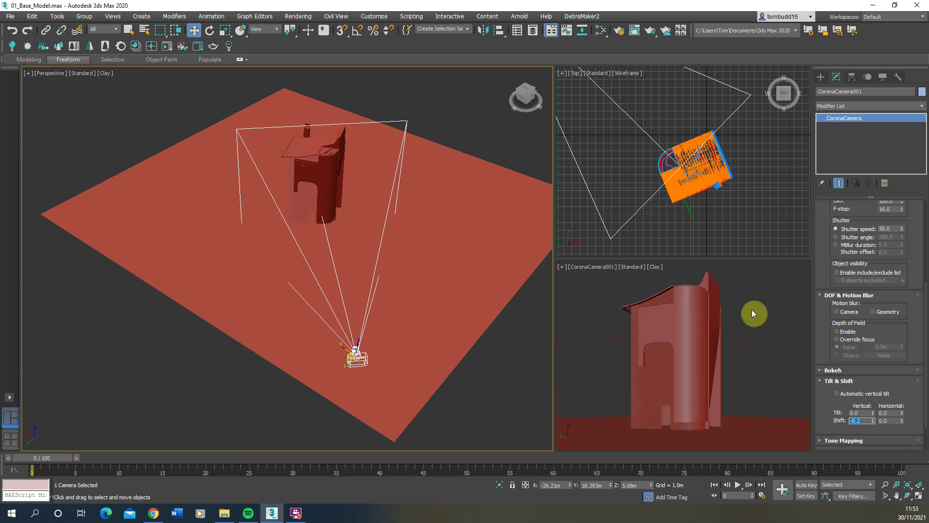
Pull the Corona camera slightly farther back from the house along the ground plane to widen the framing.
left_click_drag(349, 359, 363, 383)
left_click(360, 383)
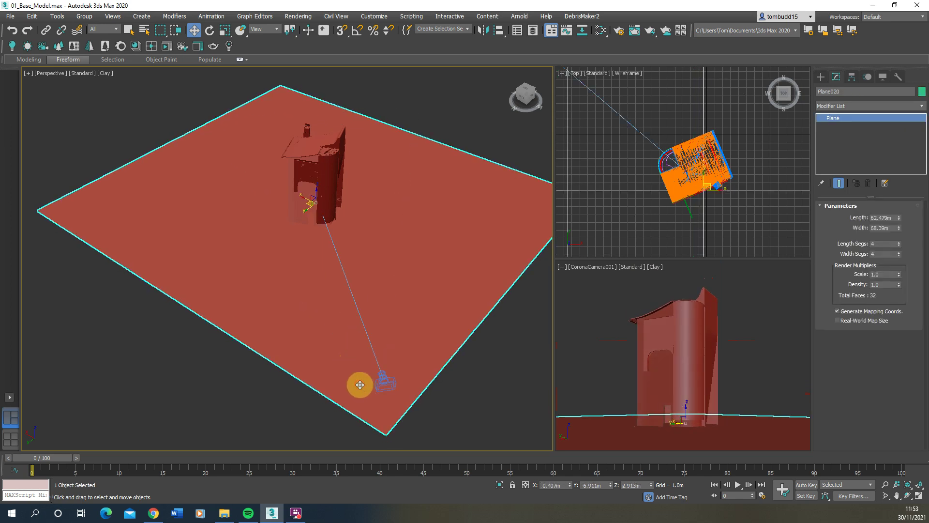
left_click(383, 377)
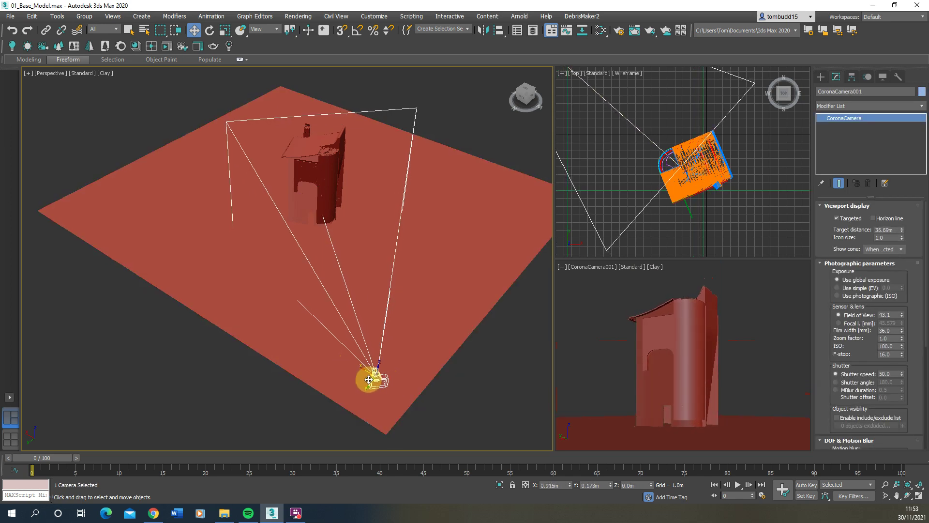
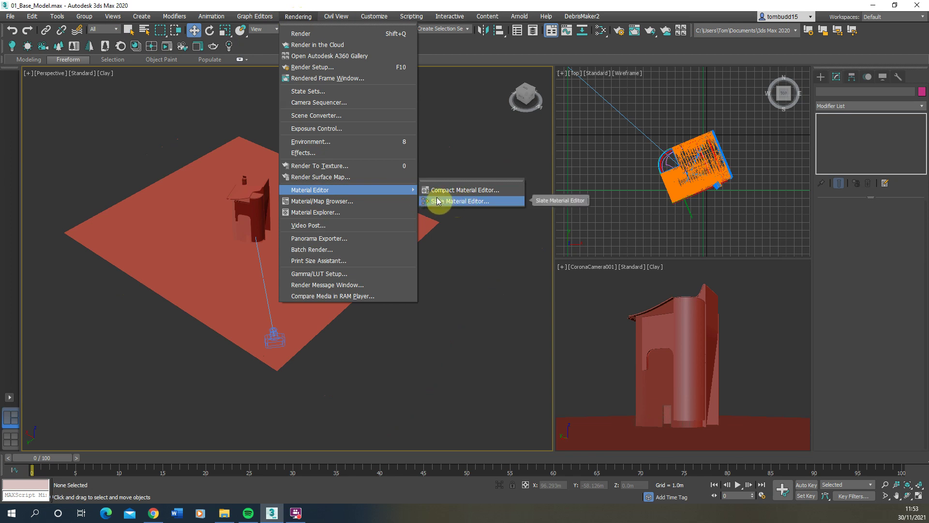
Open the Slate Material Editor and add a CoronaMtl material node to the empty node view.
left_click(466, 202)
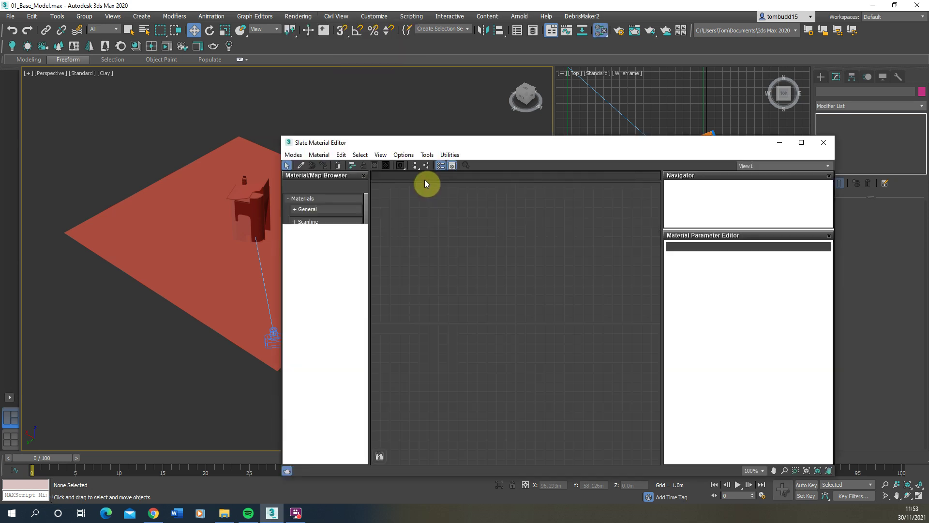
left_click_drag(461, 139, 352, 74)
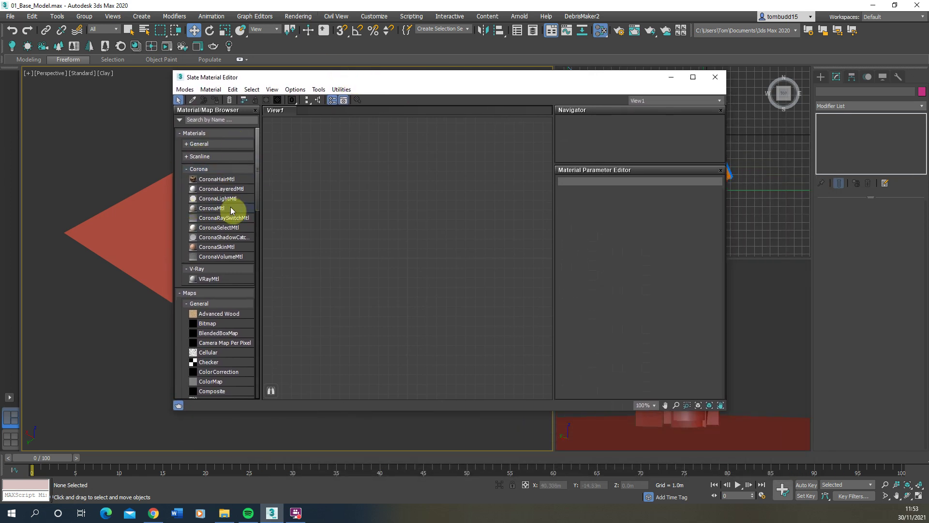
left_click(216, 210)
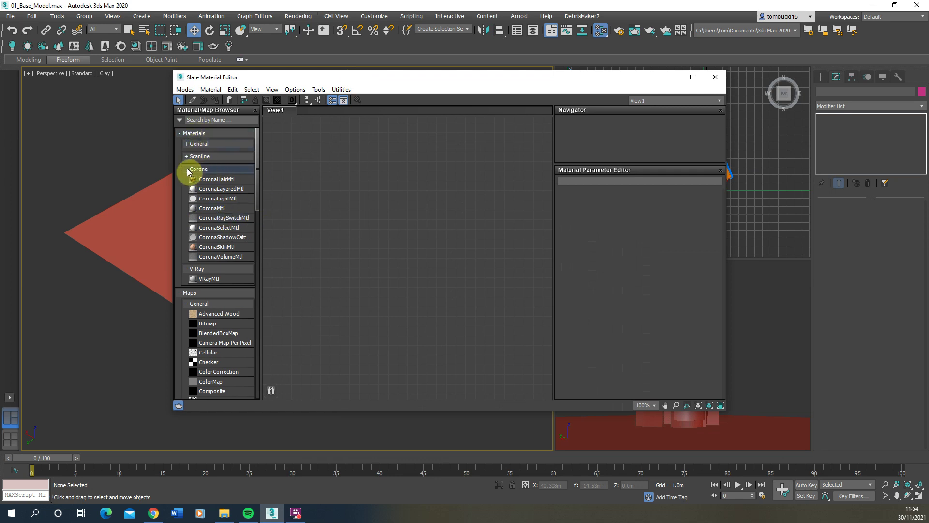
left_click(211, 211)
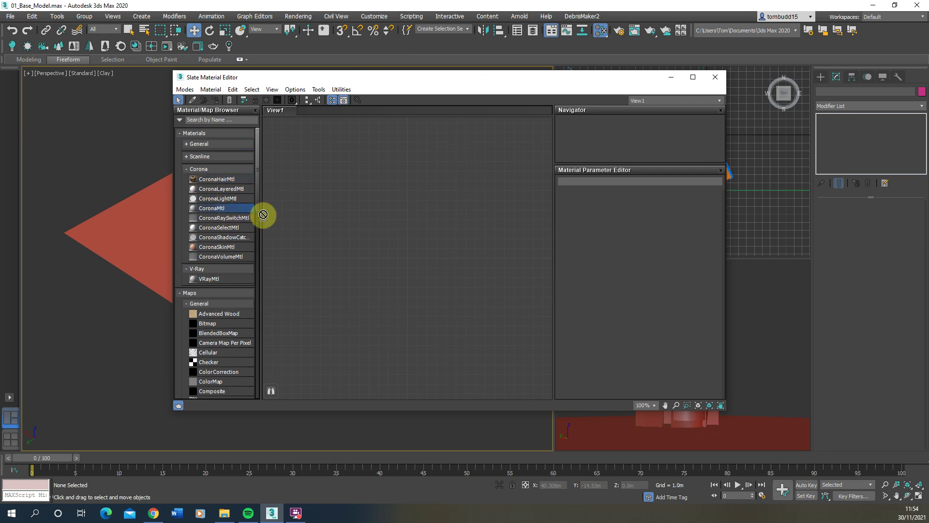
left_click(410, 227)
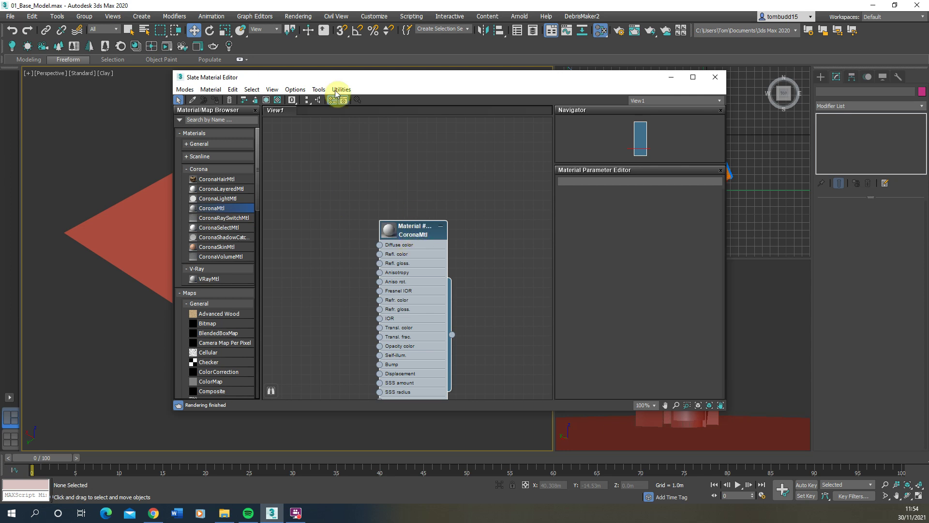
Select the house and ground plane in the Perspective view and assign the new CoronaMtl material to the selection.
left_click_drag(337, 77, 517, 84)
left_click_drag(300, 128, 187, 245)
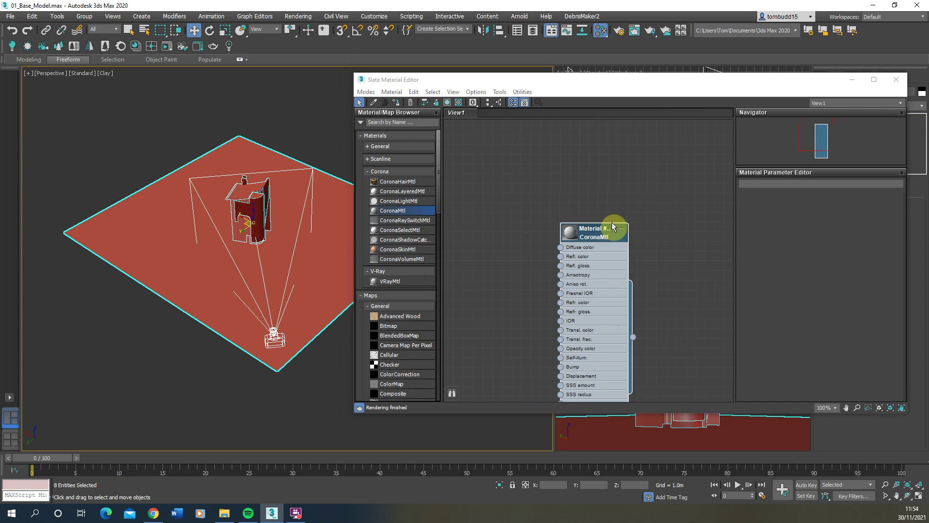
double_click(599, 236)
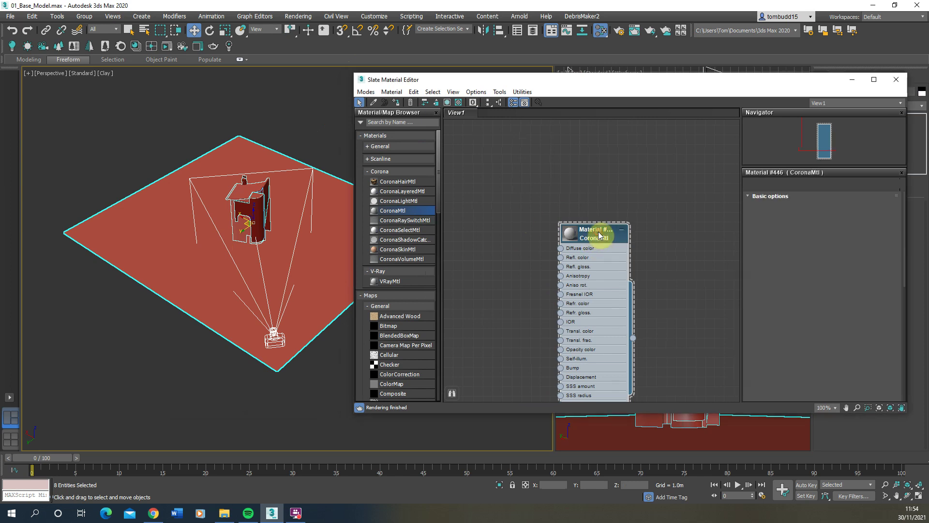
left_click(396, 103)
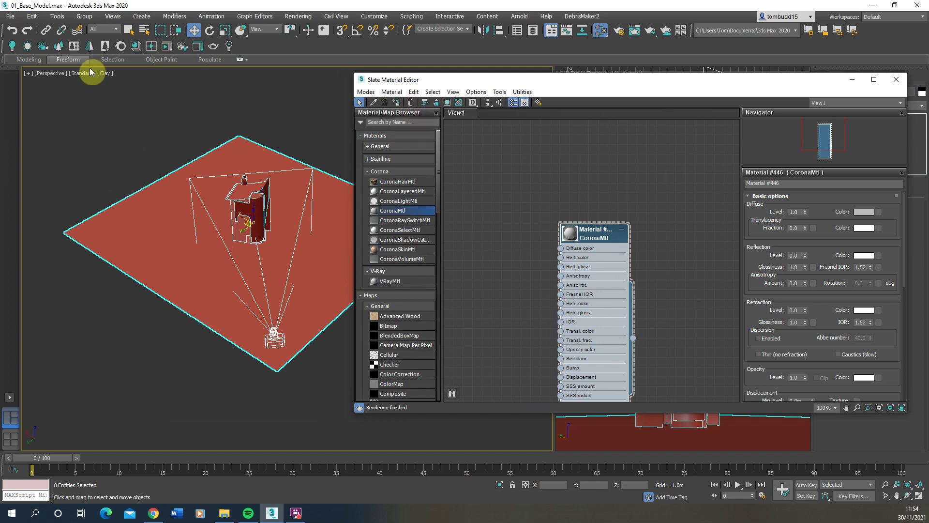
Switch the Perspective and CoronaCamera001 viewports to Default Shading and put the Slate Material Editor away.
left_click(105, 73)
left_click(136, 84)
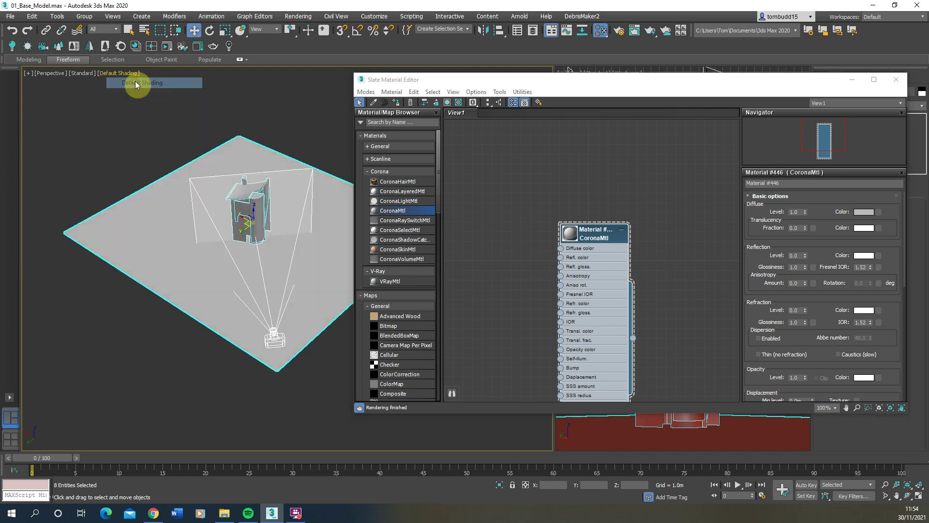
left_click(280, 127)
left_click_drag(550, 87, 188, 80)
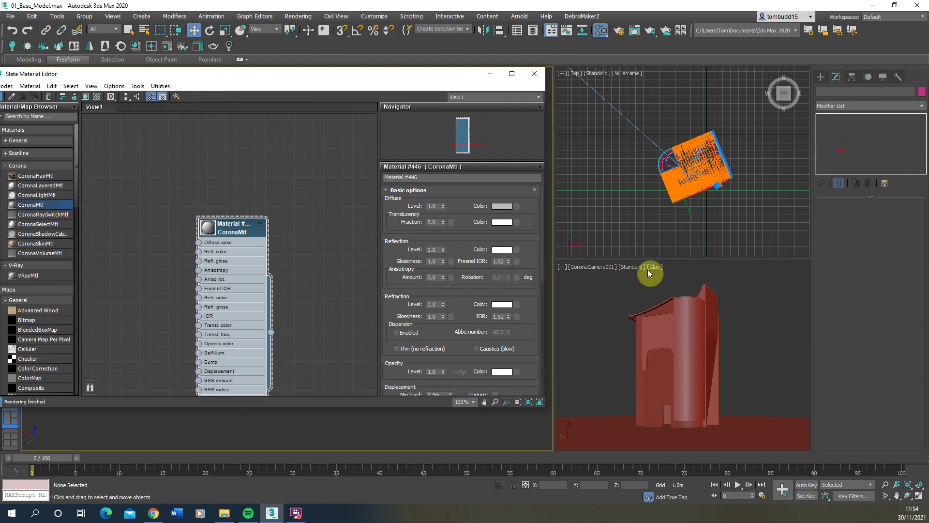
left_click(653, 267)
left_click(697, 275)
left_click_drag(387, 72, 641, 67)
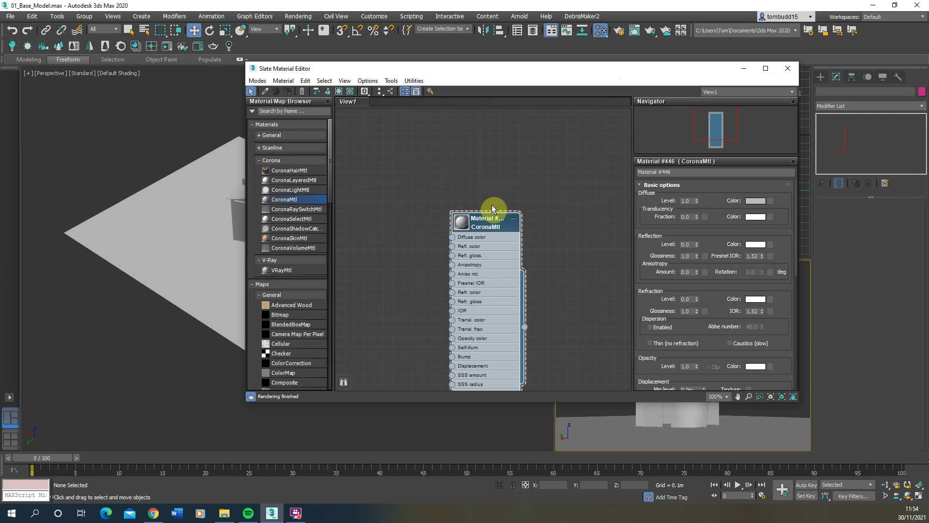
left_click(748, 68)
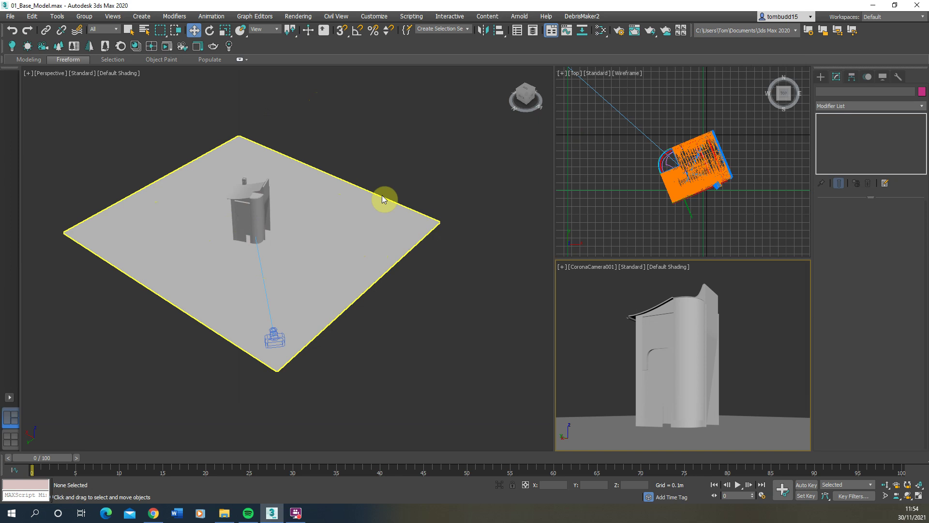
Create a targeted Corona Sun in the Perspective view, aimed at the ground plane beside the house.
left_click(822, 78)
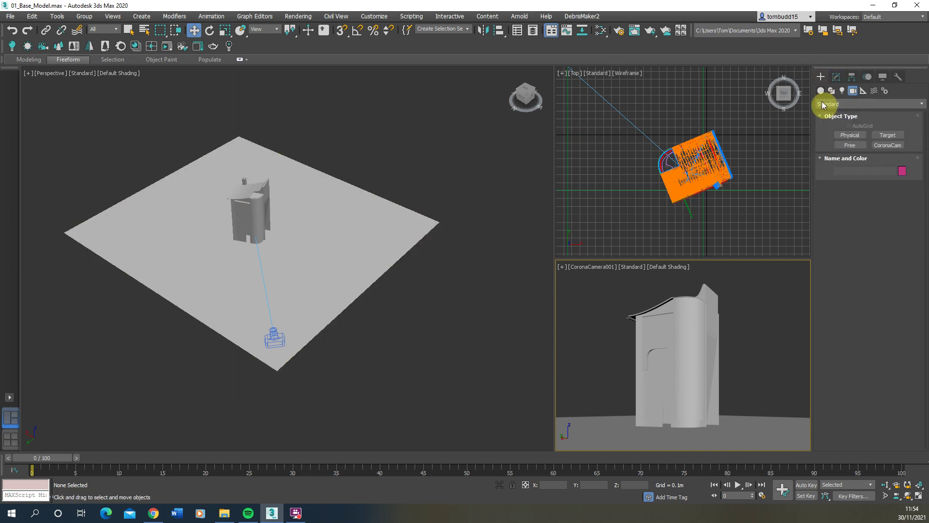
left_click(842, 92)
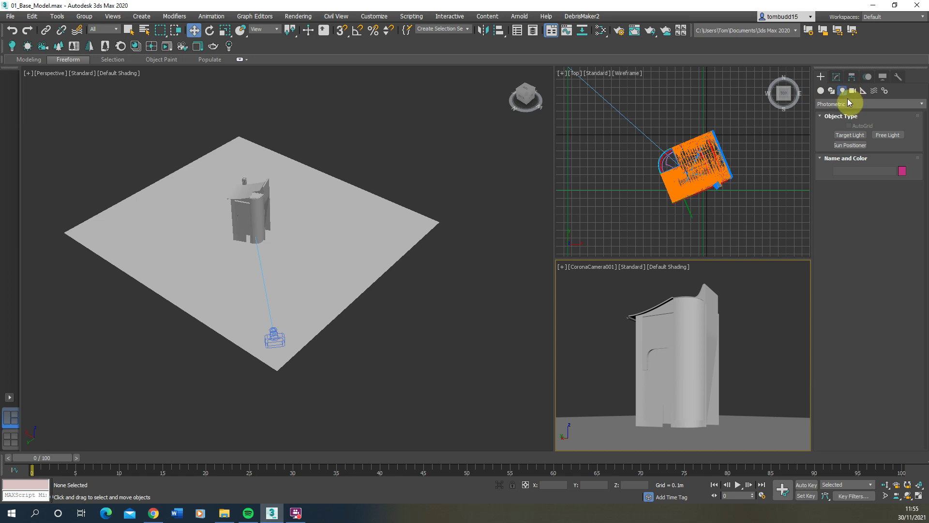
left_click(863, 104)
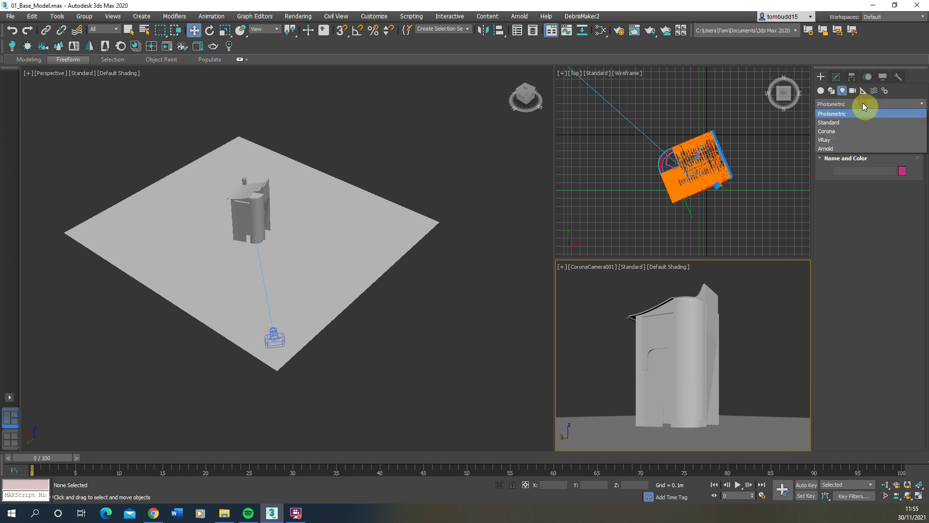
left_click(841, 132)
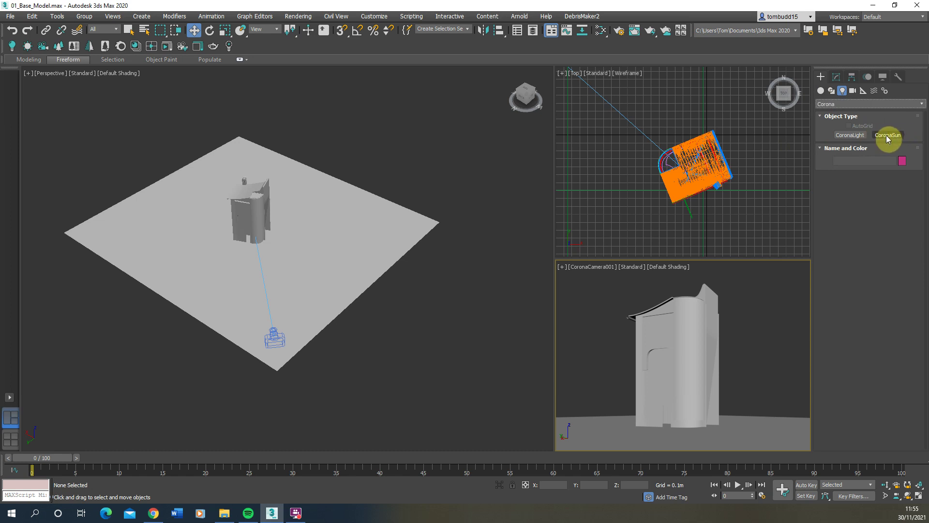
left_click(883, 137)
mouse_move(401, 155)
left_mouse_down()
mouse_move(277, 233)
mouse_move(282, 173)
mouse_move(282, 189)
left_mouse_up()
scroll(282, 188, "down", 2)
scroll(282, 189, "down", 2)
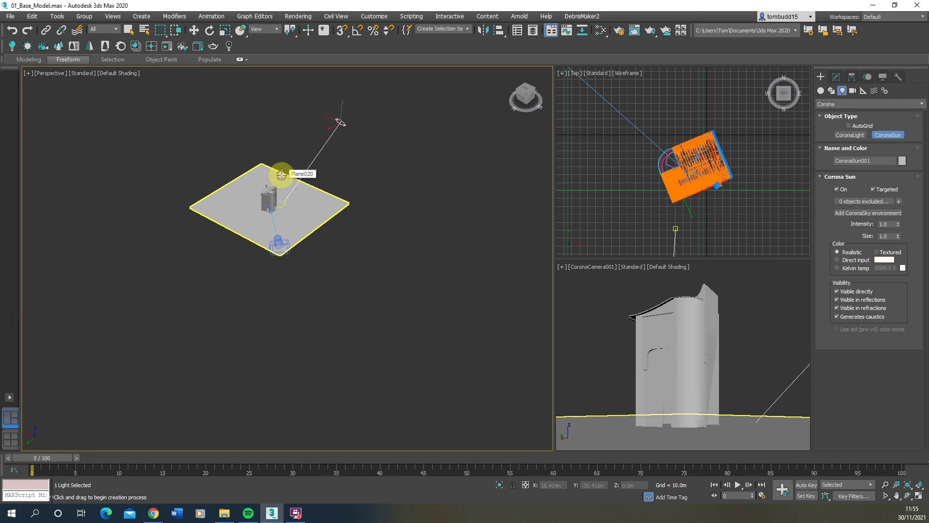
Move the Corona Sun to about X -24.78 m, Y -55.66 m, then deselect it.
left_click(194, 31)
scroll(326, 147, "up", 4)
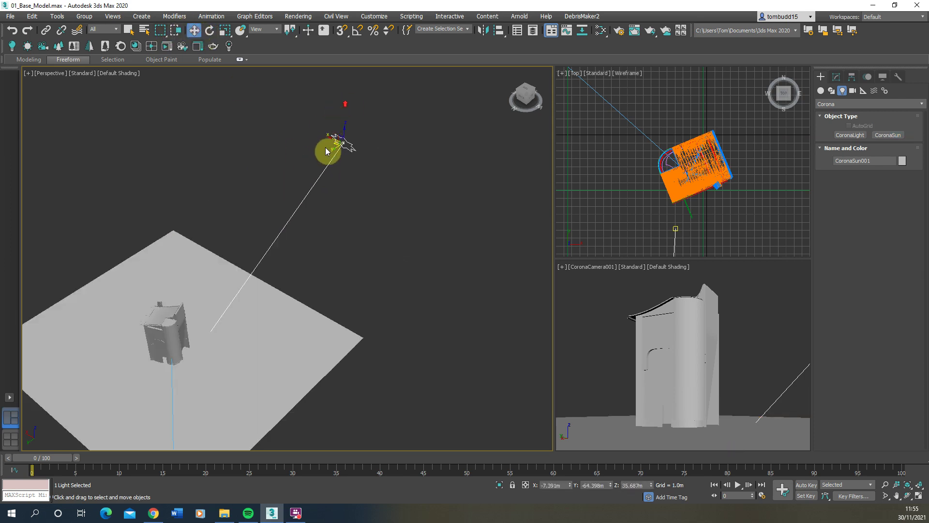
left_click_drag(333, 144, 378, 182)
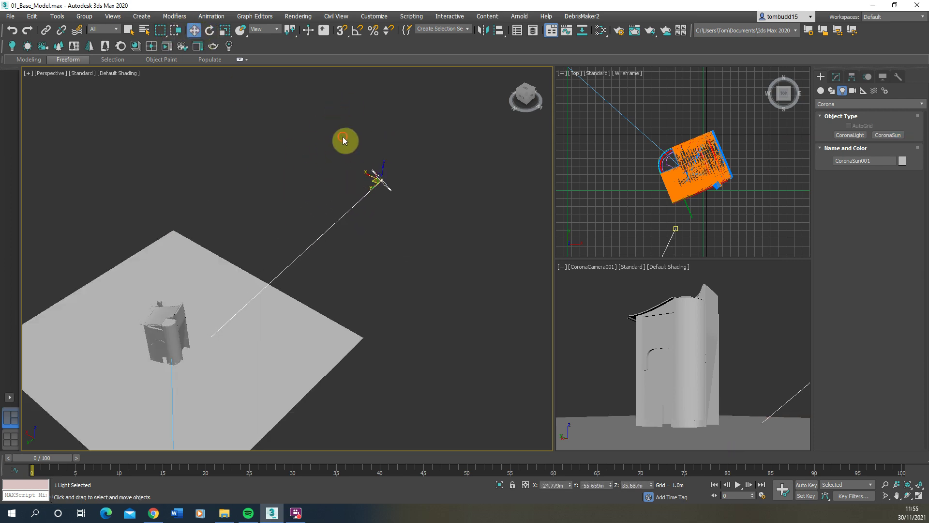
left_click(420, 188)
scroll(419, 188, "down", 3)
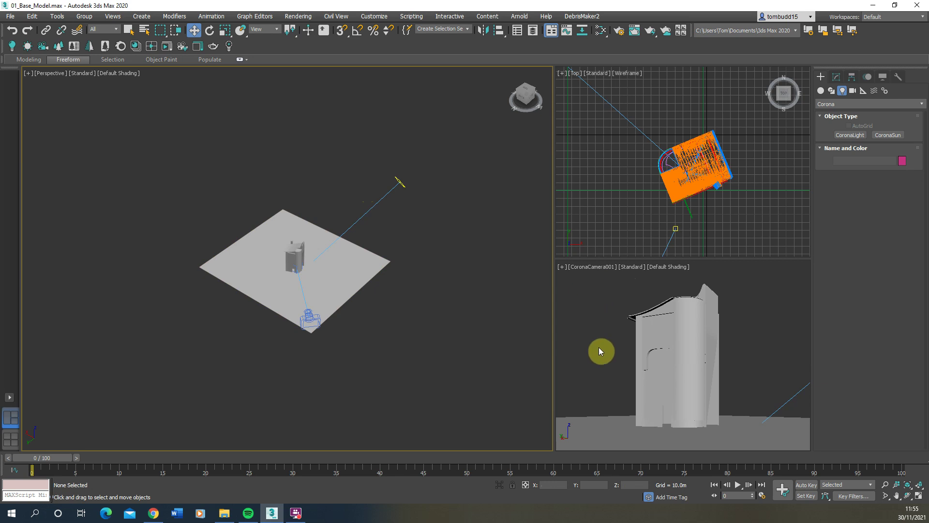
Open Render Setup for the camera view and lock the view to render to CoronaCamera001.
left_click(586, 330)
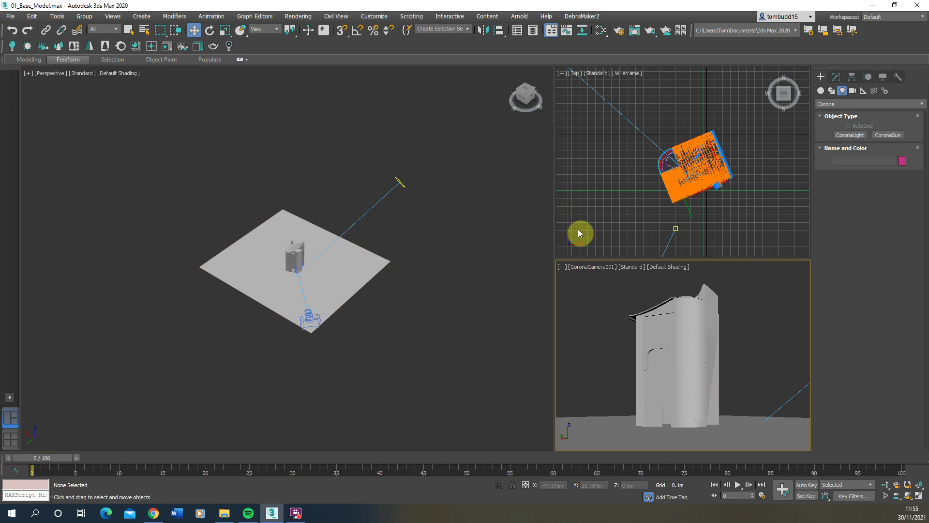
left_click(619, 33)
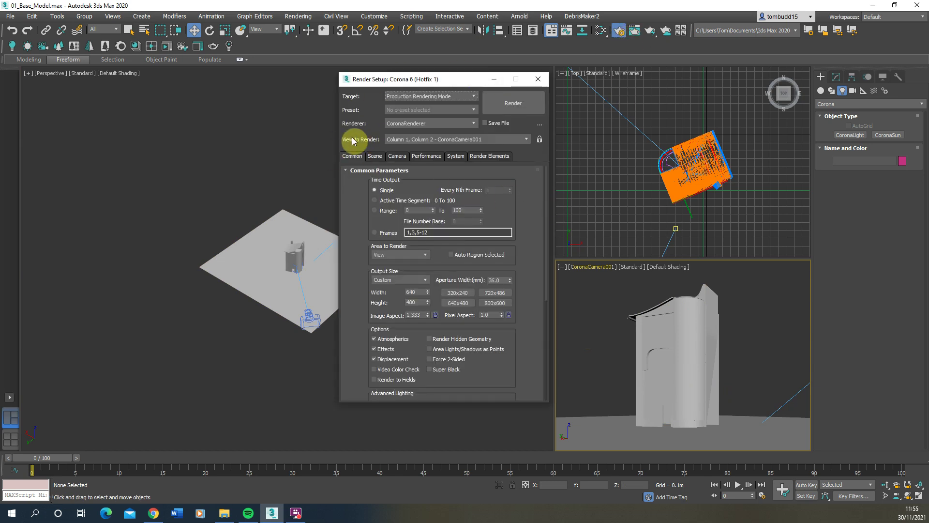
left_click(592, 353)
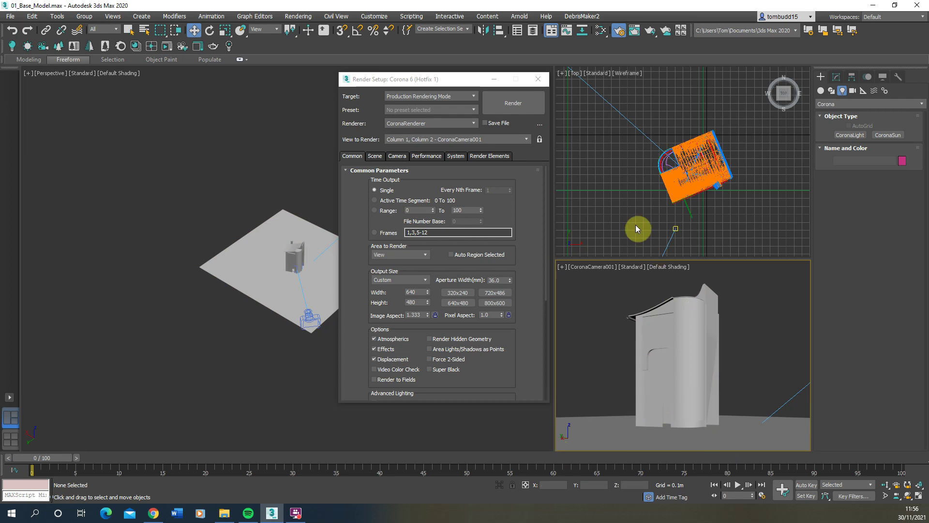
left_click(539, 140)
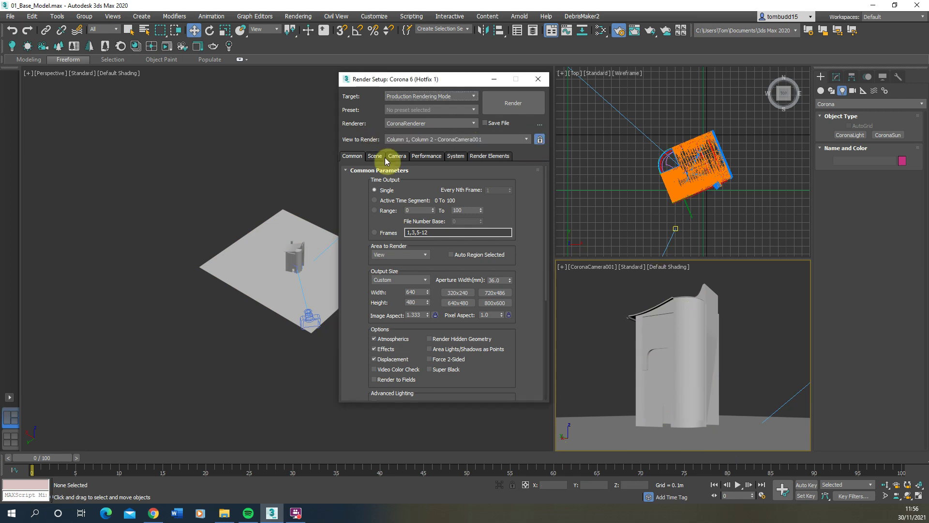
left_click(187, 147)
left_click(637, 206)
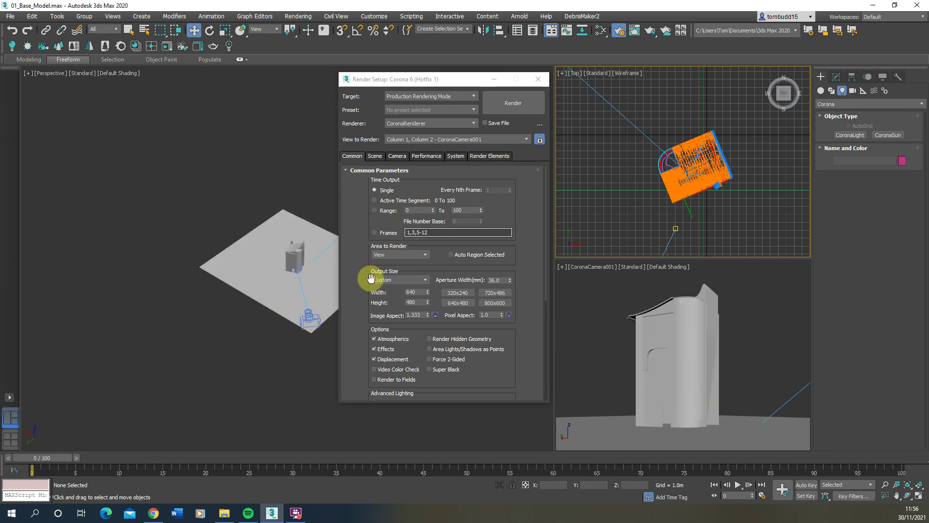
Show safe frames in the CoronaCamera001 viewport.
left_click(416, 291)
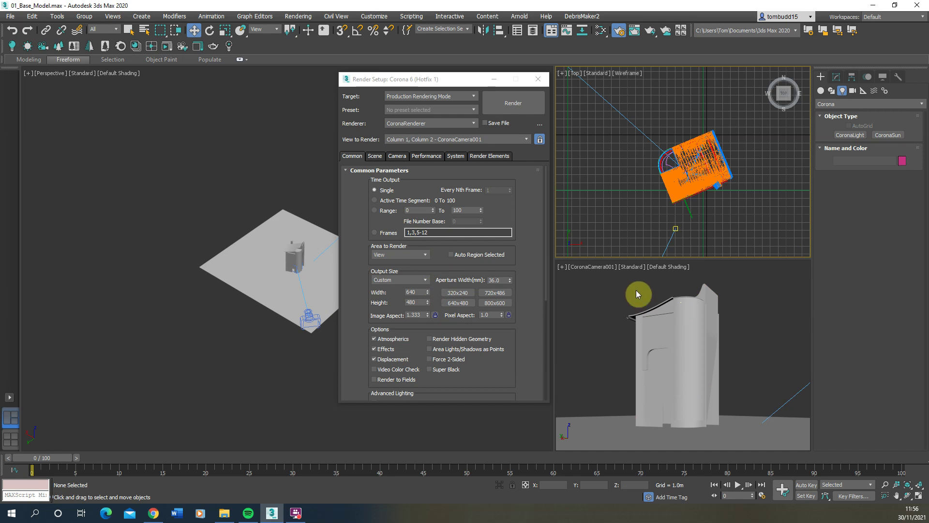
left_click(586, 267)
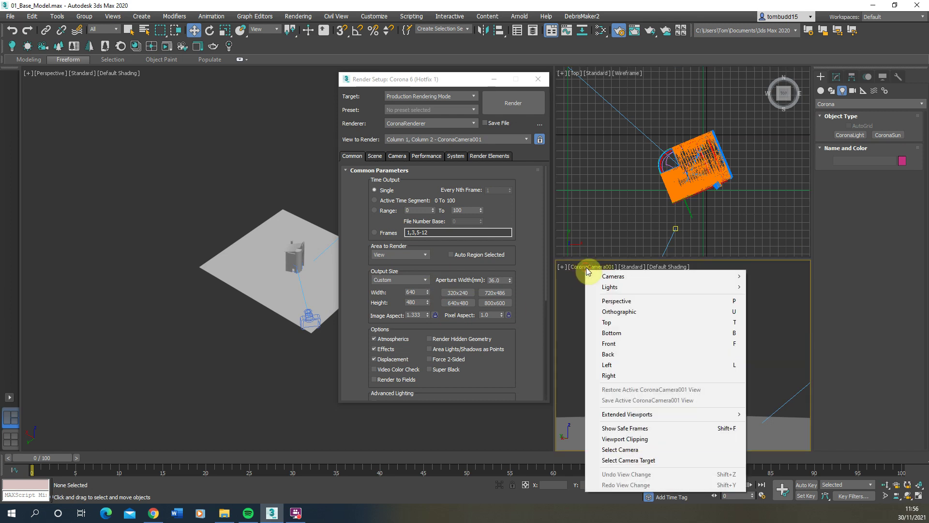
left_click(623, 428)
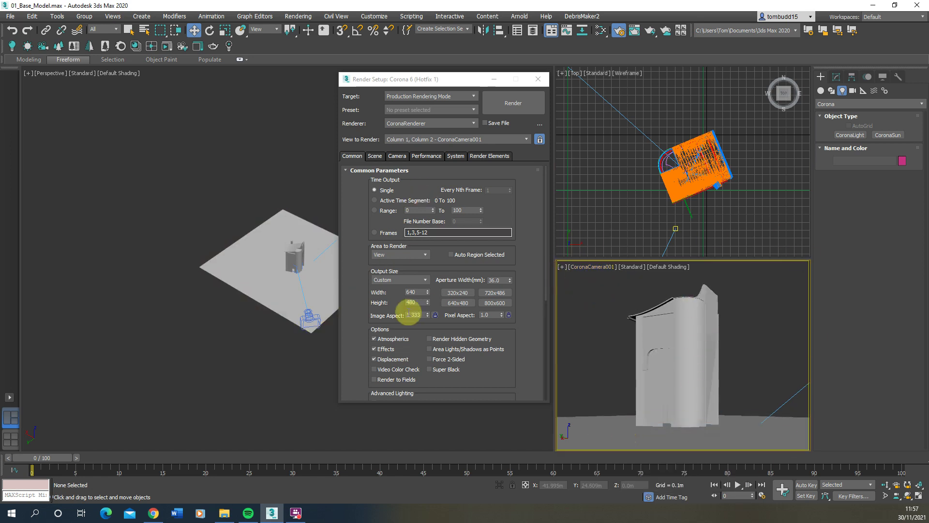
Set the render output size to 500 by 500 and start rendering the CoronaCamera001 view.
double_click(411, 291)
type("540")
key("Return")
type("500")
left_click(416, 302)
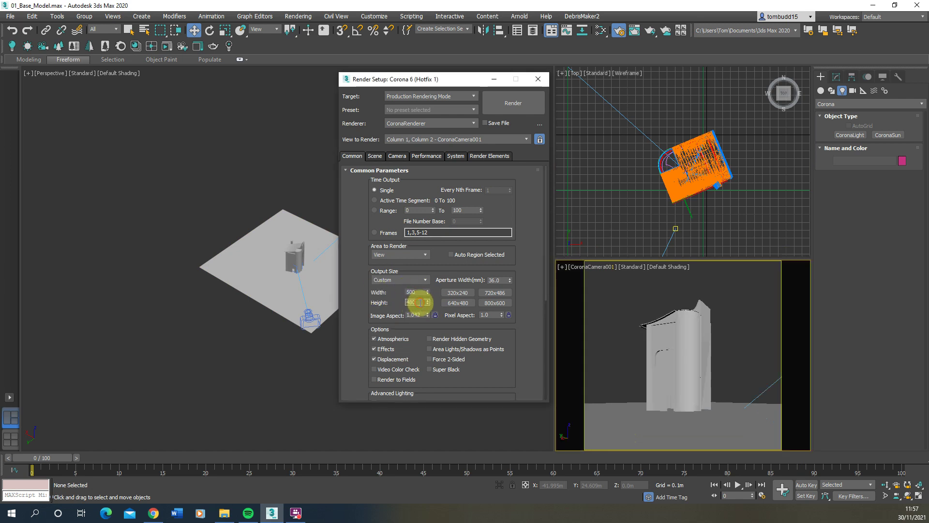
type("500")
left_click(417, 292)
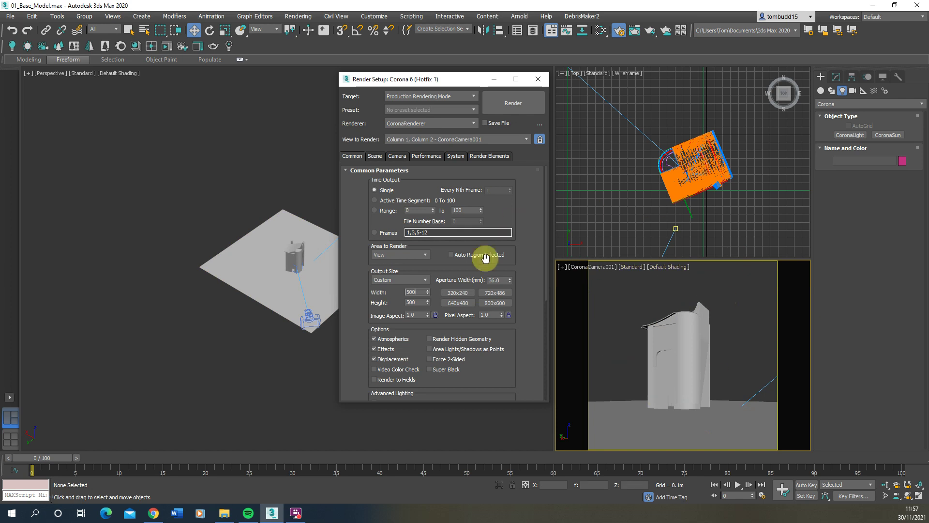
left_click(532, 256)
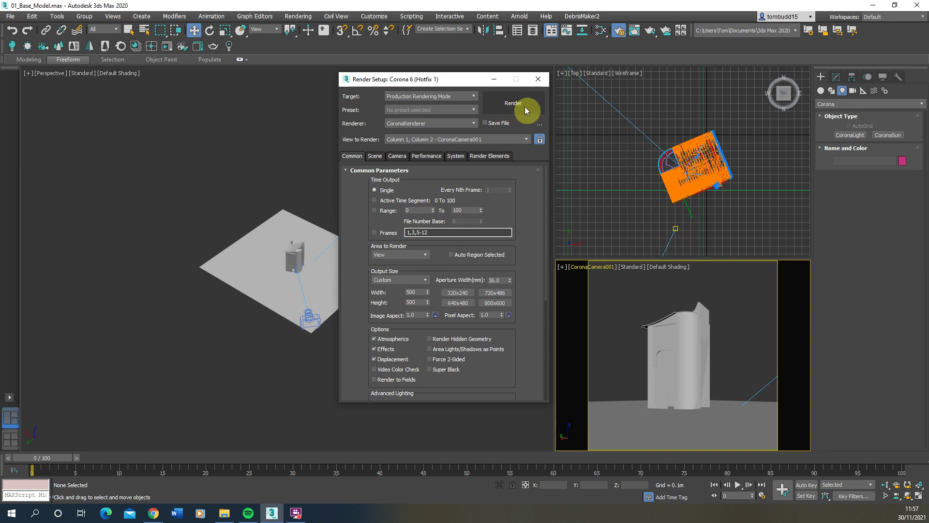
left_click(516, 111)
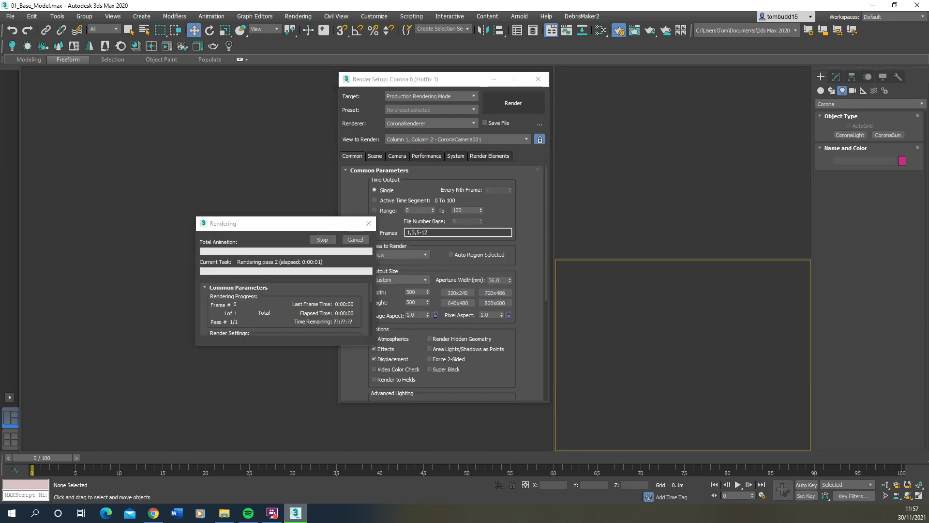
Move the render windows apart, check the test render near the base of the house, and stop the rendering.
left_click_drag(315, 182, 601, 131)
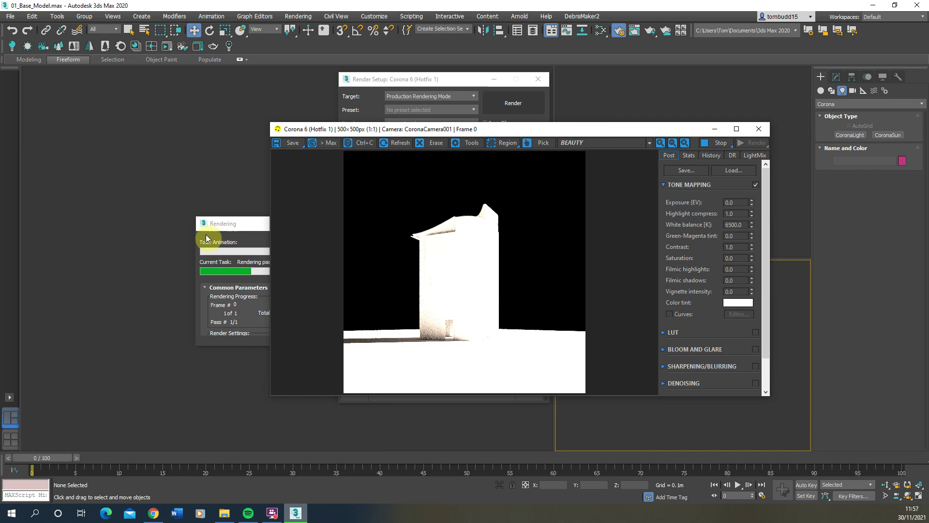
left_click_drag(239, 226, 99, 208)
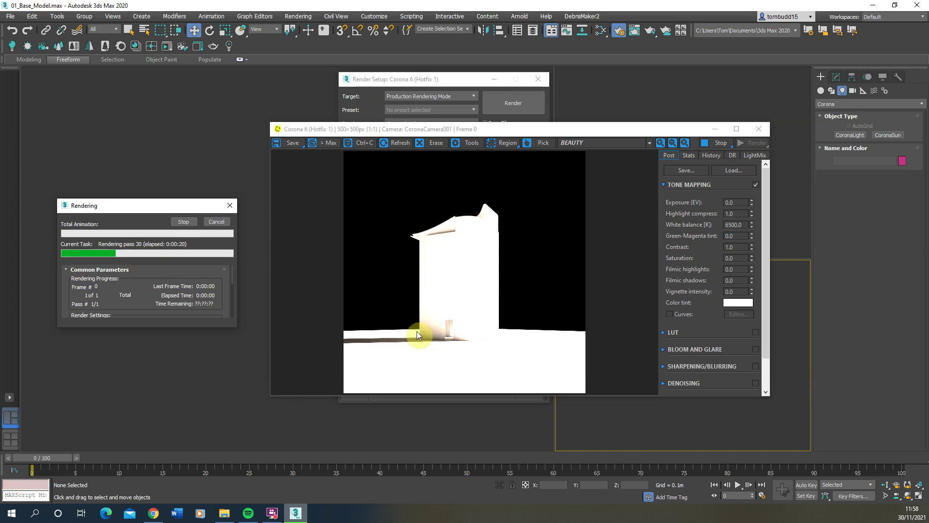
scroll(422, 335, "up", 1)
scroll(424, 336, "up", 2)
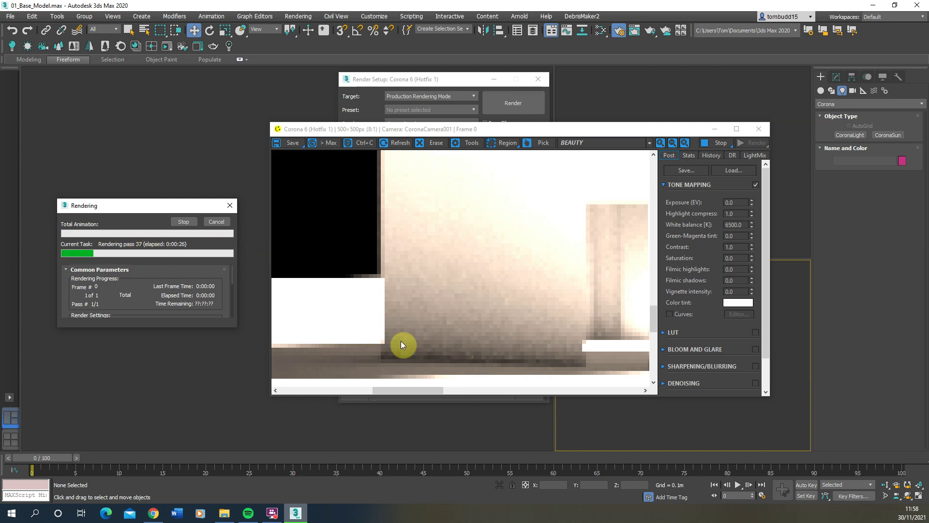
scroll(420, 318, "down", 3)
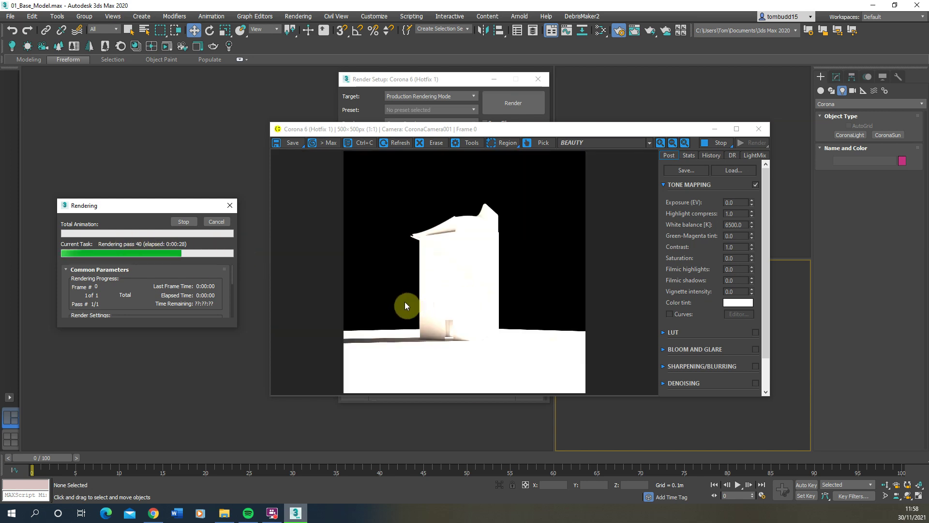
left_click(188, 222)
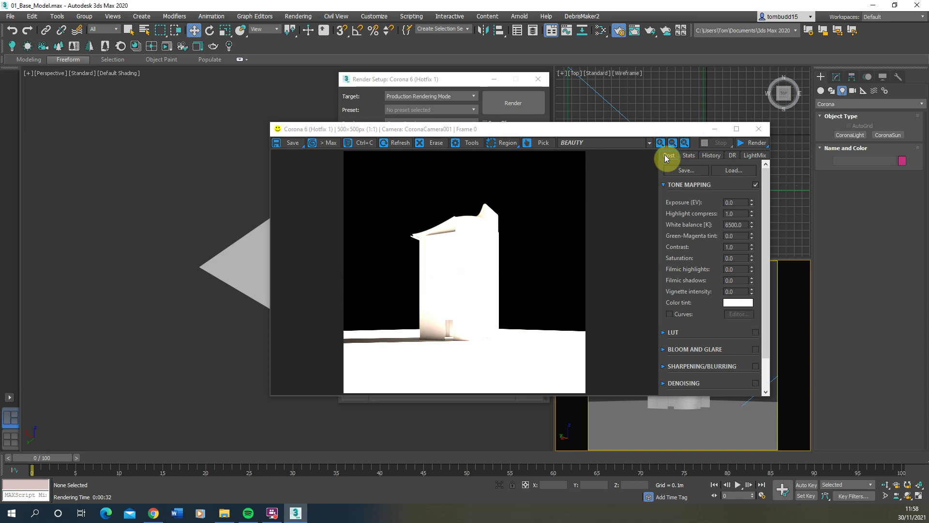
Try lowering the tone mapping exposure gradually to about -4.16 EV, checking the house facade up close.
left_click_drag(752, 207, 745, 270)
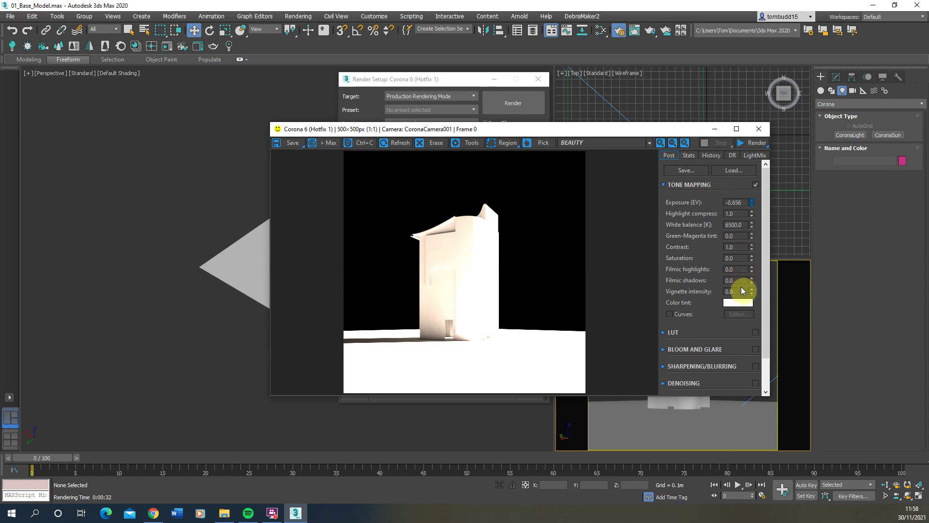
left_click_drag(743, 299, 740, 349)
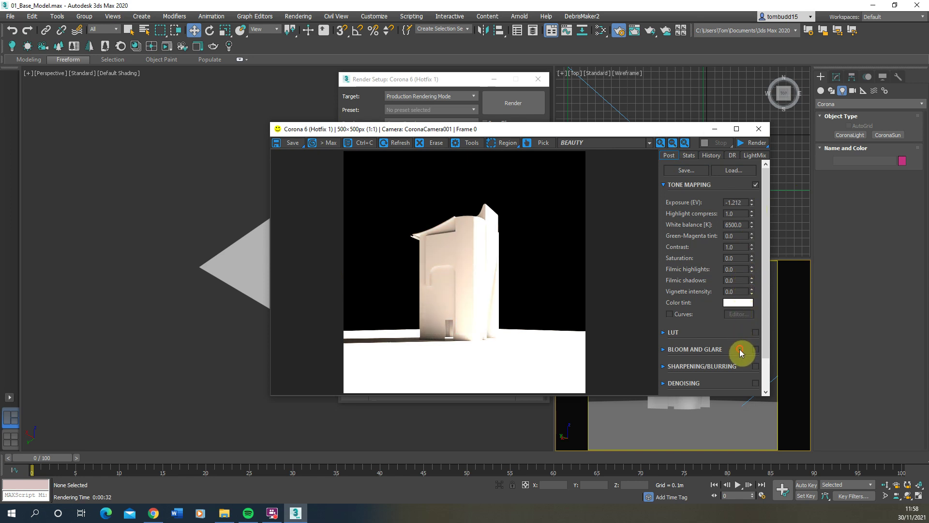
left_click_drag(753, 207, 740, 306)
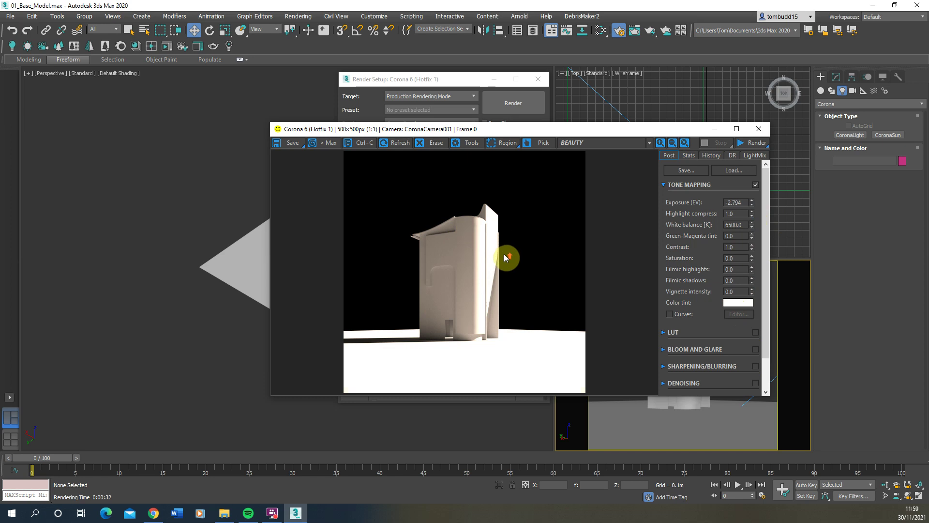
scroll(503, 254, "up", 2)
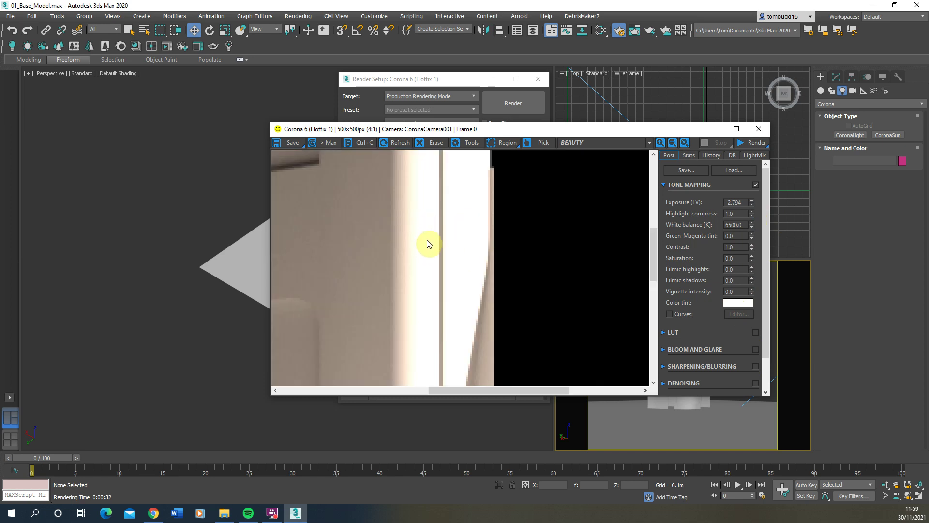
scroll(492, 289, "down", 1)
scroll(492, 289, "down", 1)
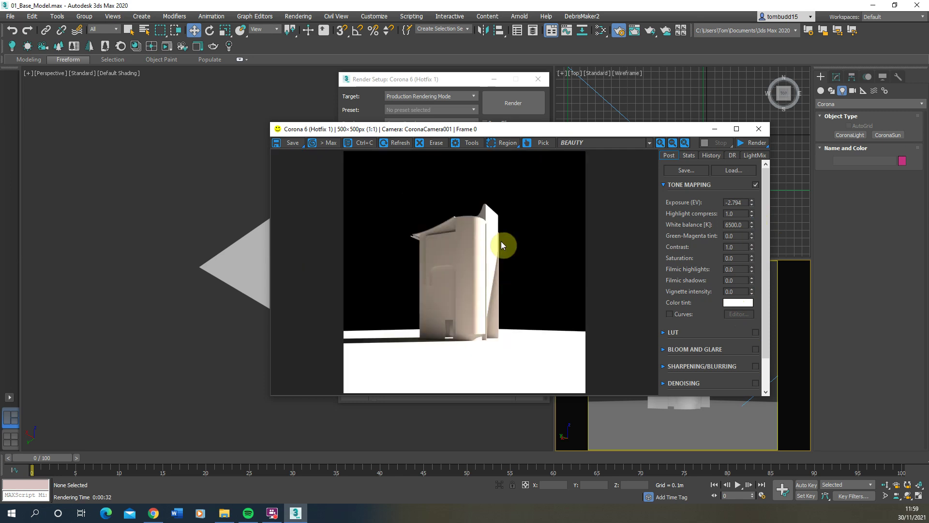
left_click_drag(753, 206, 743, 258)
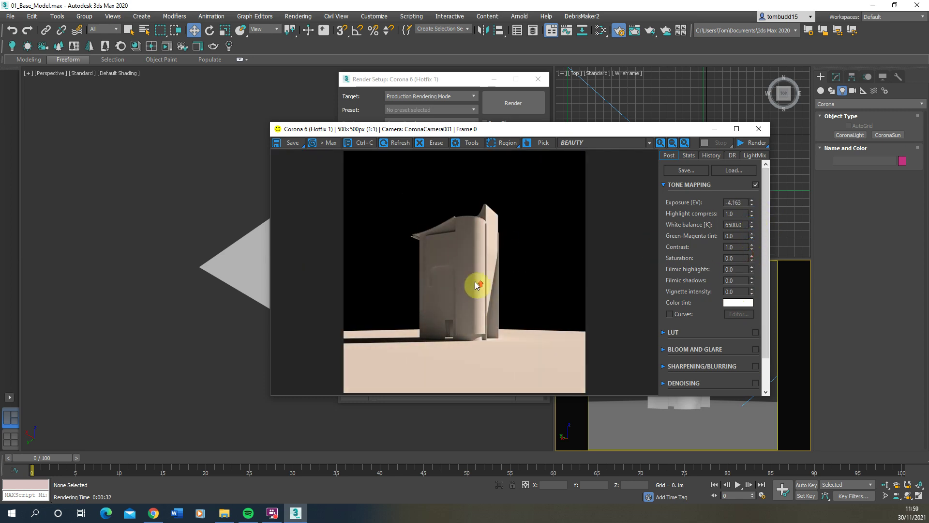
scroll(507, 275, "up", 2)
scroll(514, 274, "down", 2)
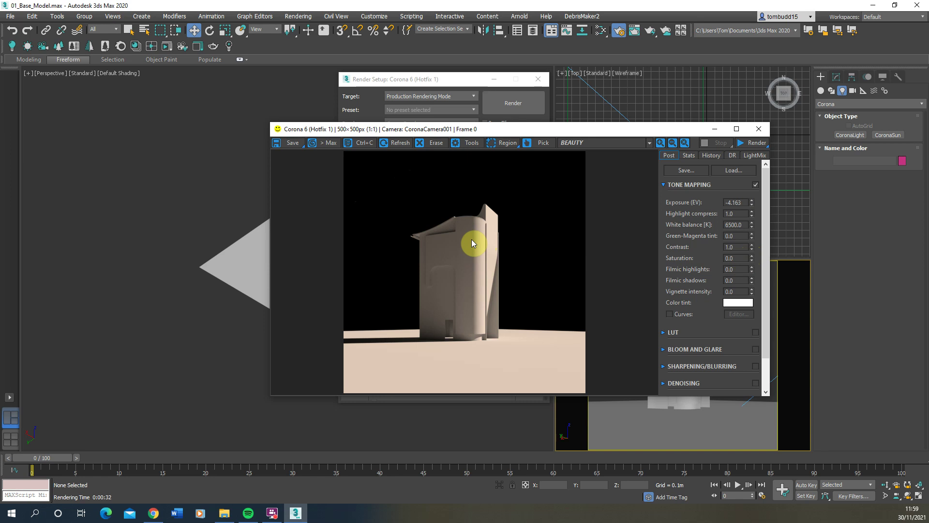
Set the tone mapping exposure of the rendered image to -4.5 EV.
double_click(733, 203)
type("-4.5")
key("Return")
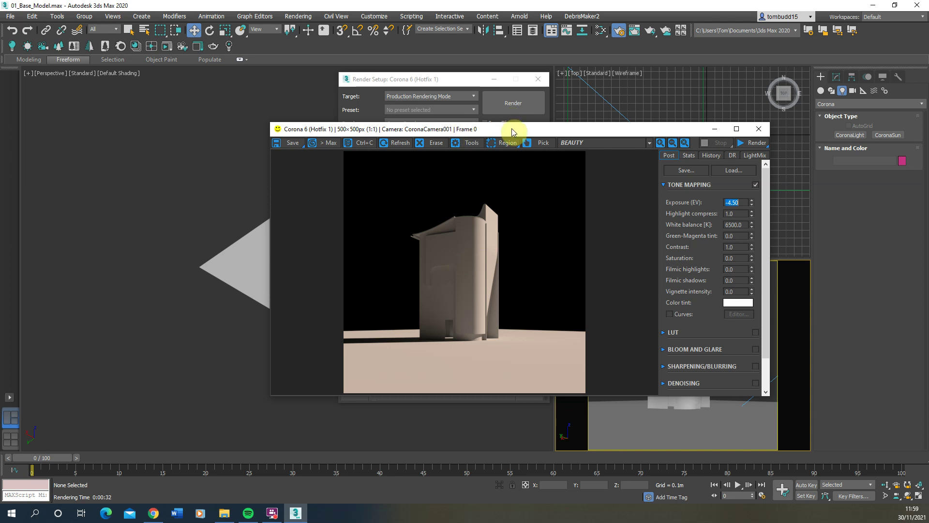
Minimise Render Setup, start interactive rendering of the camera view, and place the frame buffer clear of the Top and camera viewports.
left_click_drag(538, 131, 510, 125)
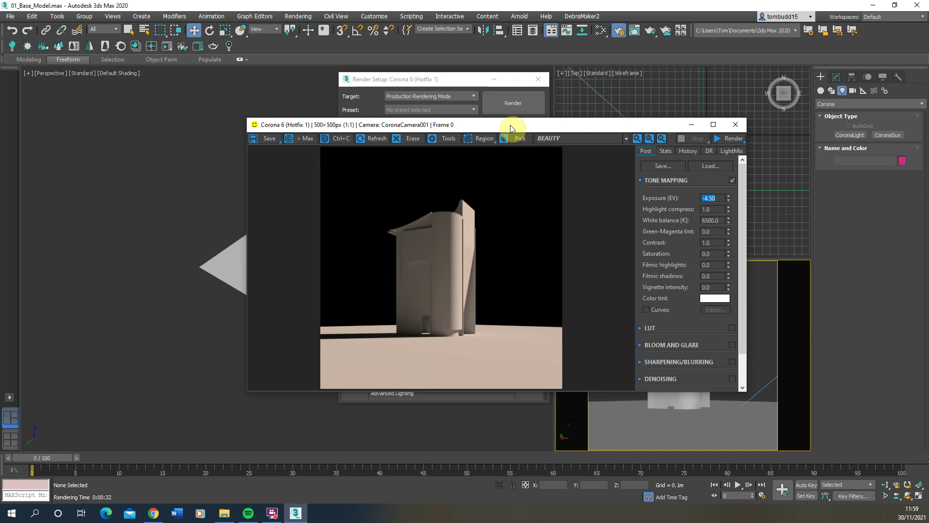
left_click(491, 80)
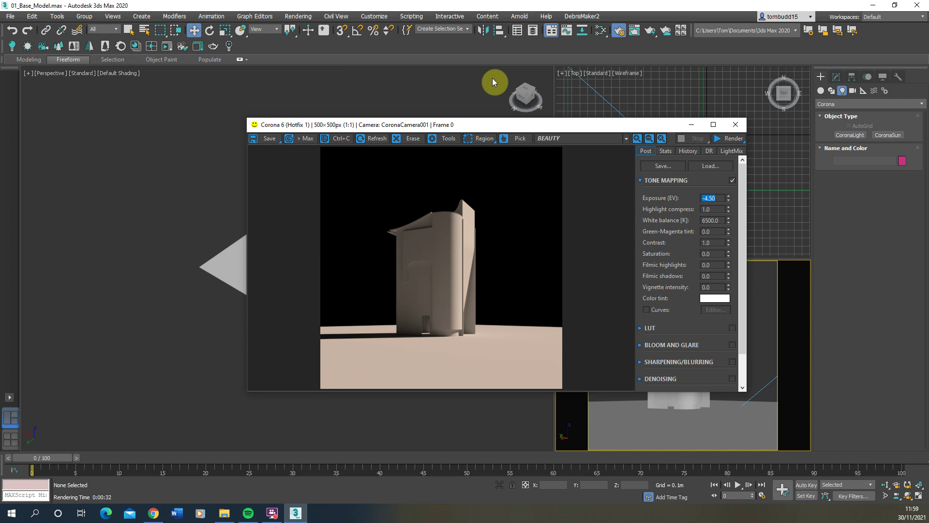
left_click(742, 145)
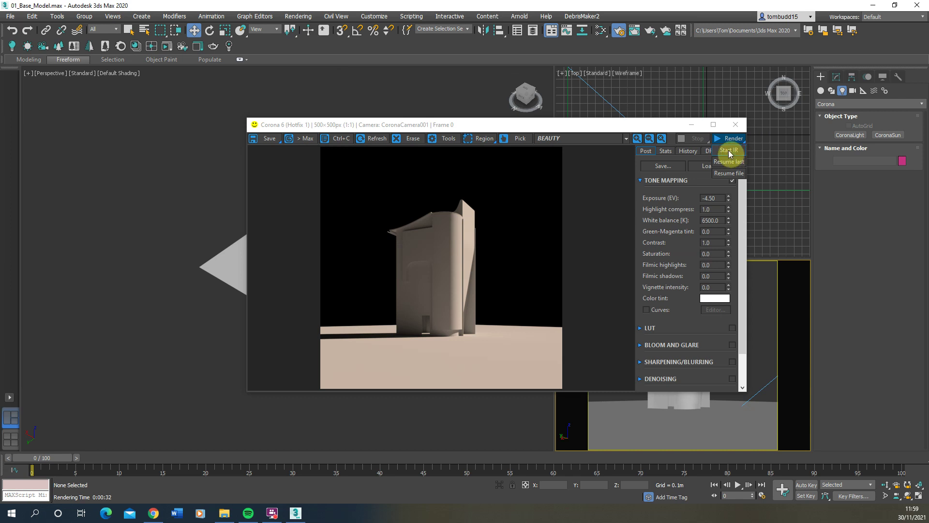
left_click(728, 150)
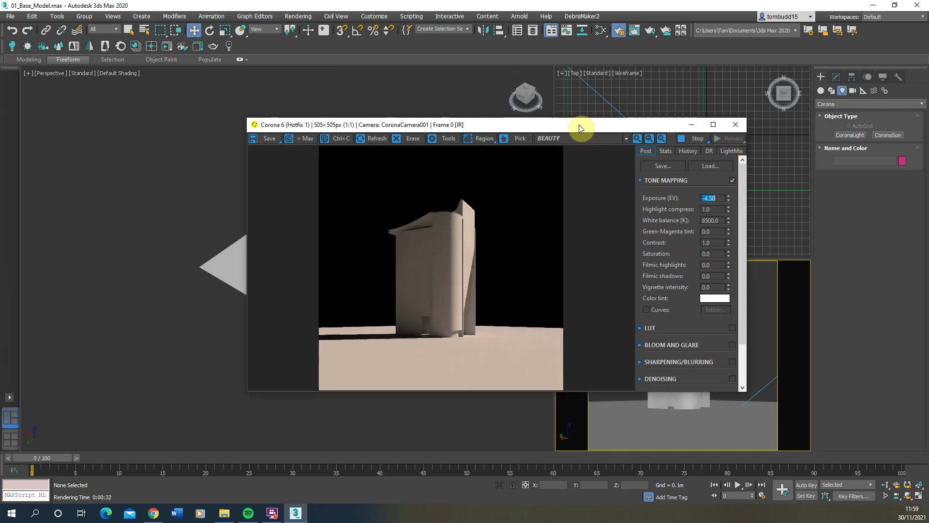
double_click(585, 123)
left_click(894, 4)
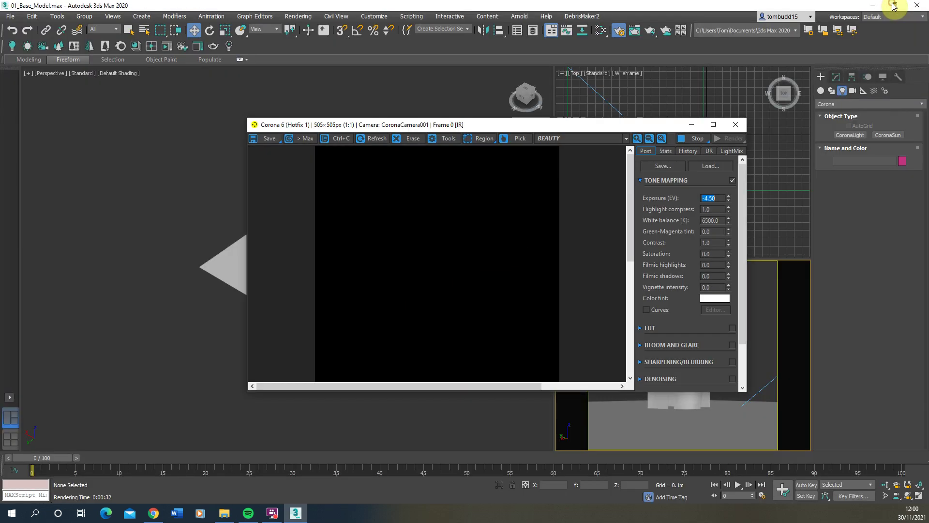
left_click_drag(530, 127, 352, 197)
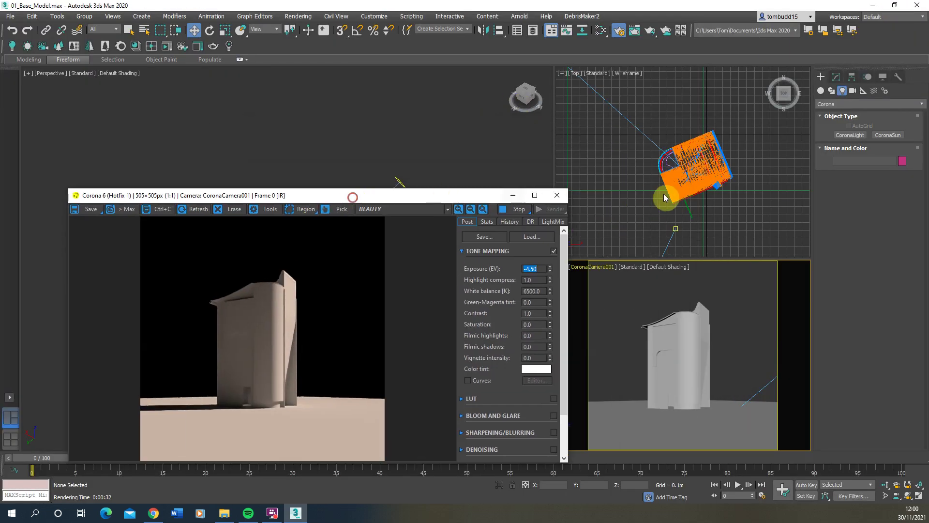
Move the Corona Sun in the Top view to about X -63.0 m, Y -40.4 m while the interactive render updates.
scroll(698, 107, "down", 5)
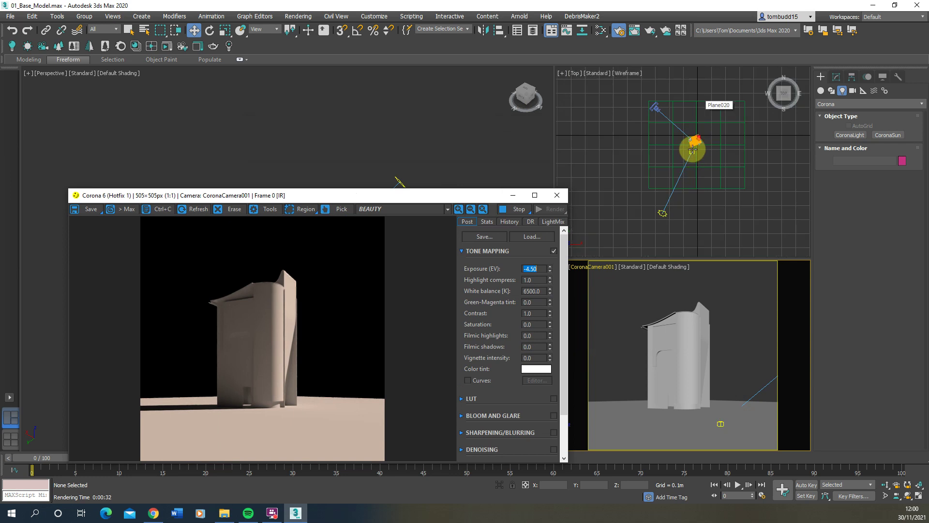
left_click_drag(388, 194, 333, 121)
left_click(651, 251)
middle_click_drag(651, 250, 653, 234)
left_click_drag(653, 234, 620, 207)
left_click_drag(620, 206, 575, 207)
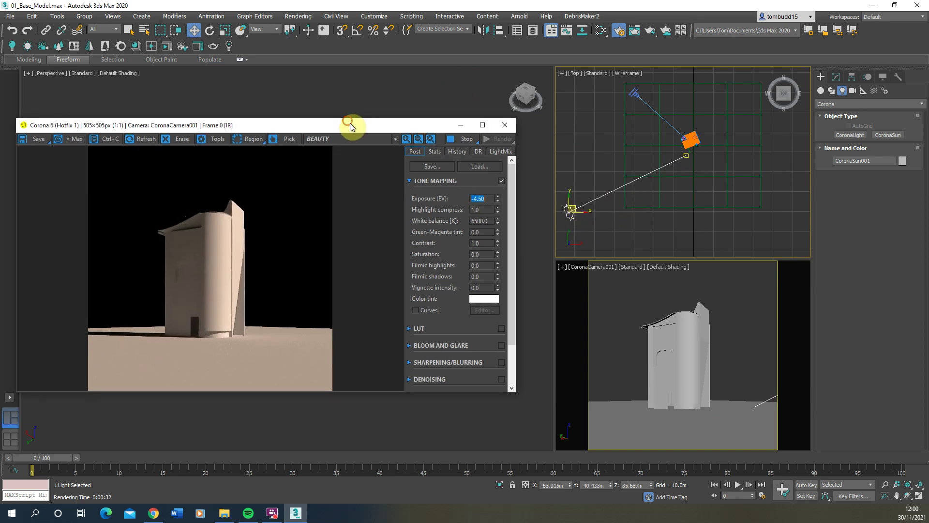
Move CoronaCamera001 in the Top view farther from the house, to about X -32.5 m, Y 15.9 m.
left_click_drag(349, 123, 412, 160)
left_click(637, 94)
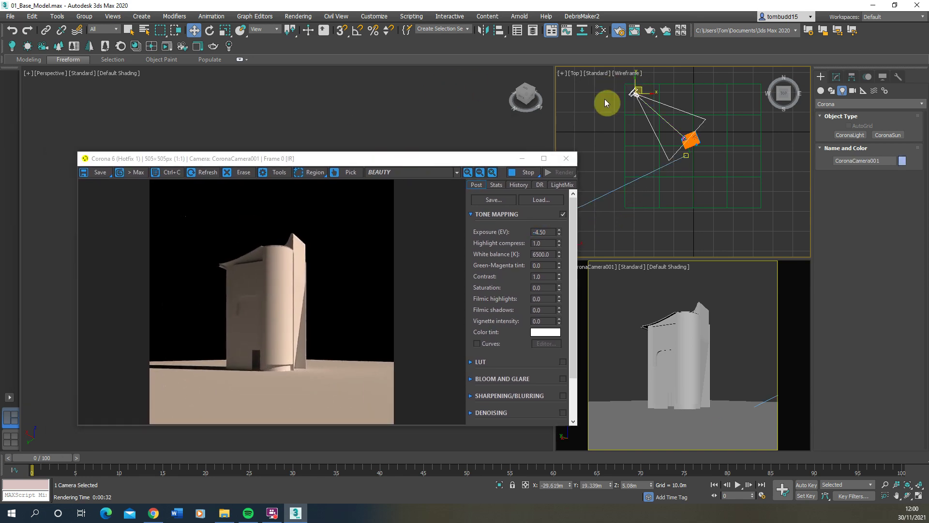
middle_click_drag(608, 99, 612, 137)
mouse_move(649, 124)
left_mouse_down()
mouse_move(657, 136)
mouse_move(655, 122)
mouse_move(648, 140)
mouse_move(643, 129)
left_mouse_up()
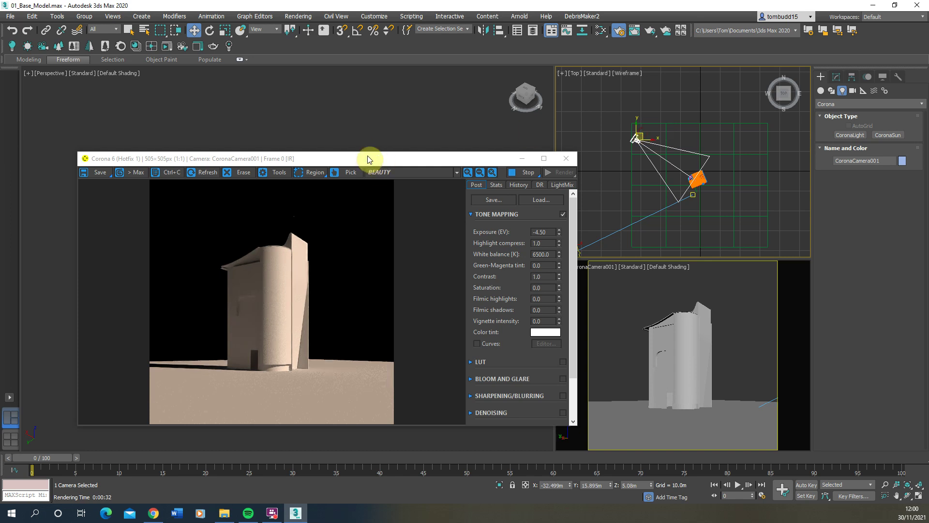
Stop the interactive rendering, deselect the camera, and minimise the frame buffer window.
left_click(525, 172)
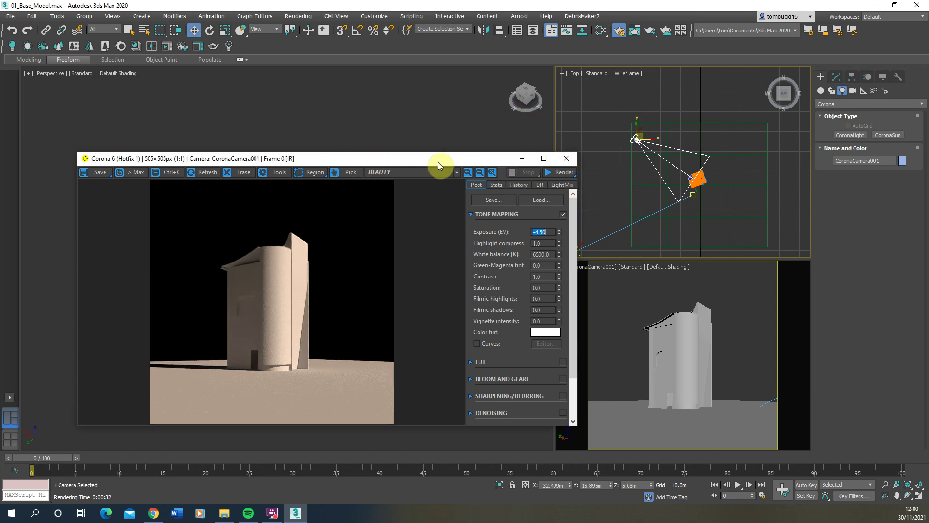
left_click(530, 102)
left_click_drag(442, 160, 535, 132)
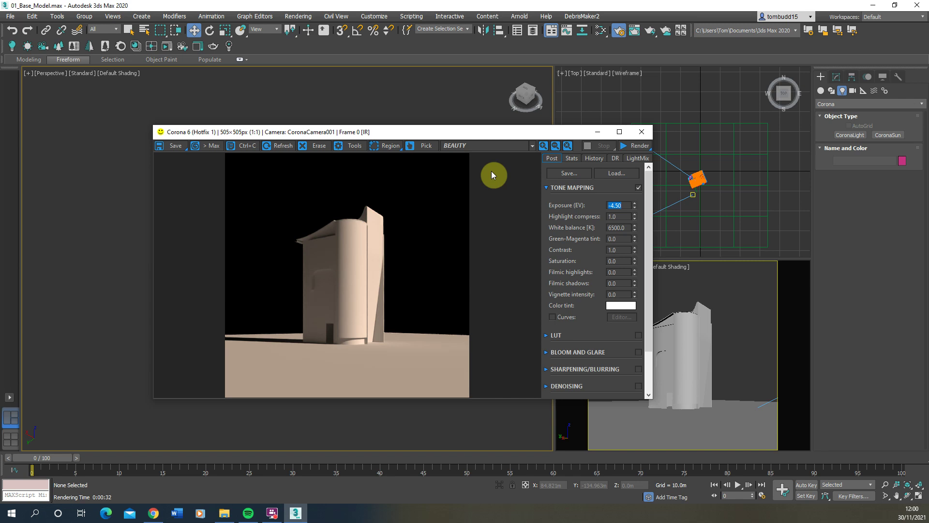
left_click(597, 131)
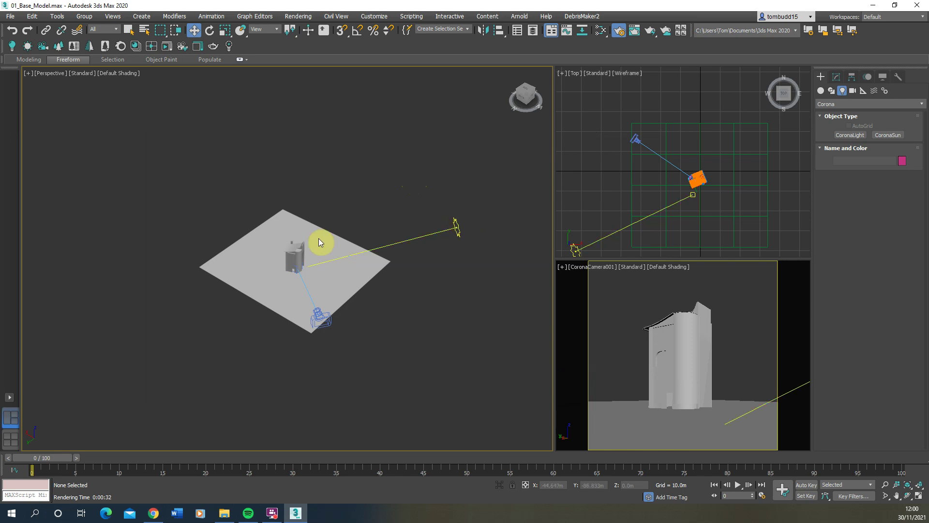
Select the Corona Sun and add a CoronaSky environment from its modifier settings.
scroll(440, 232, "up", 3)
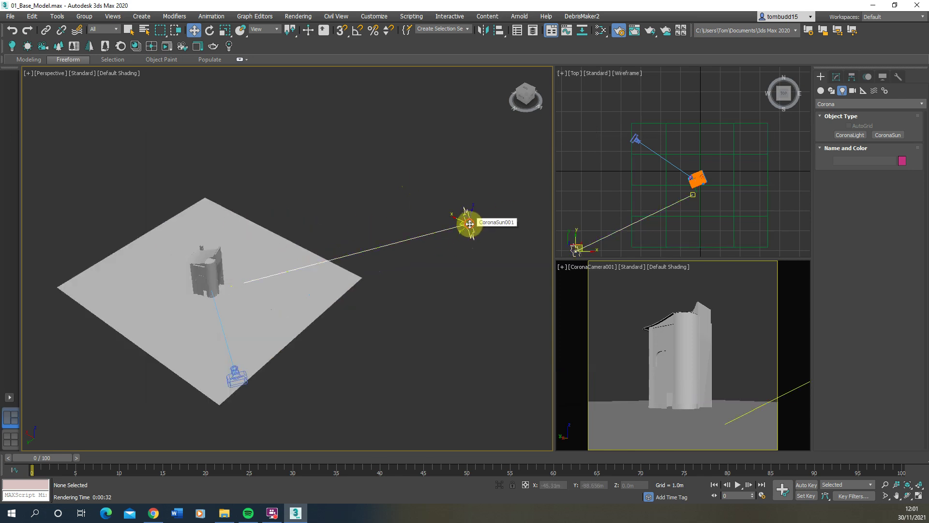
left_click(467, 232)
left_click(836, 77)
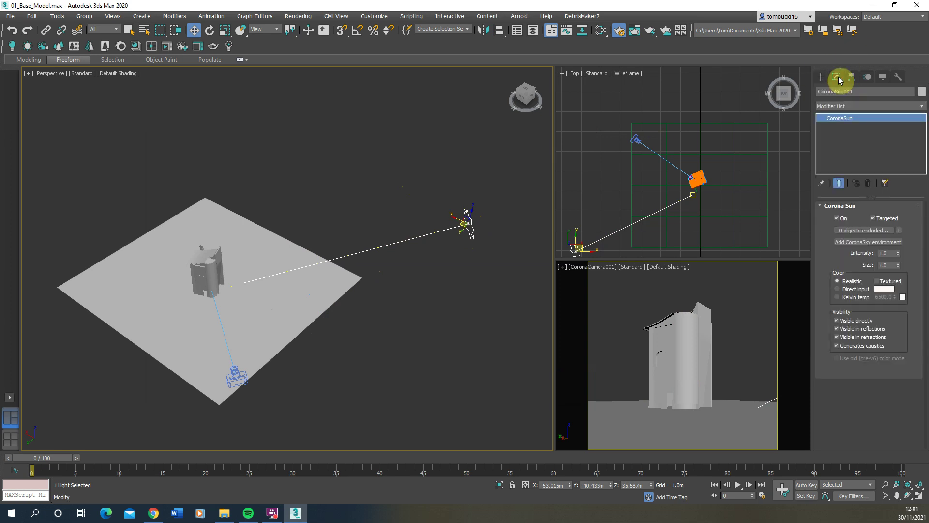
left_click(850, 245)
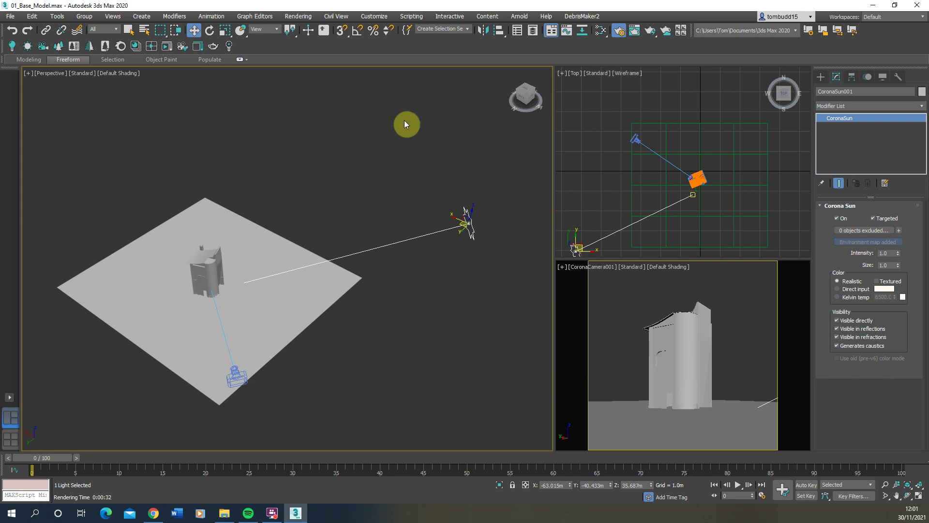
Render the CoronaCamera001 view again to check the sky lighting, and stop the render after several passes.
left_click(574, 295)
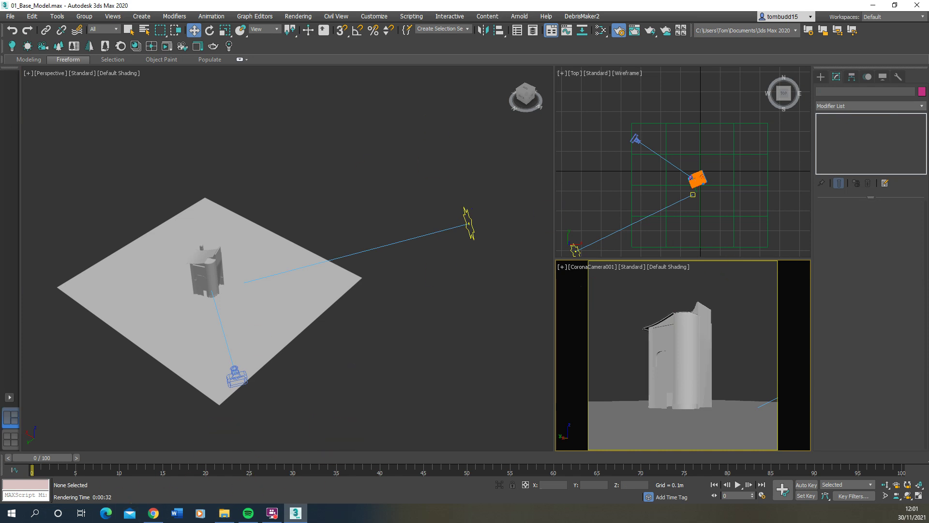
key("alt+Tab")
left_click(634, 146)
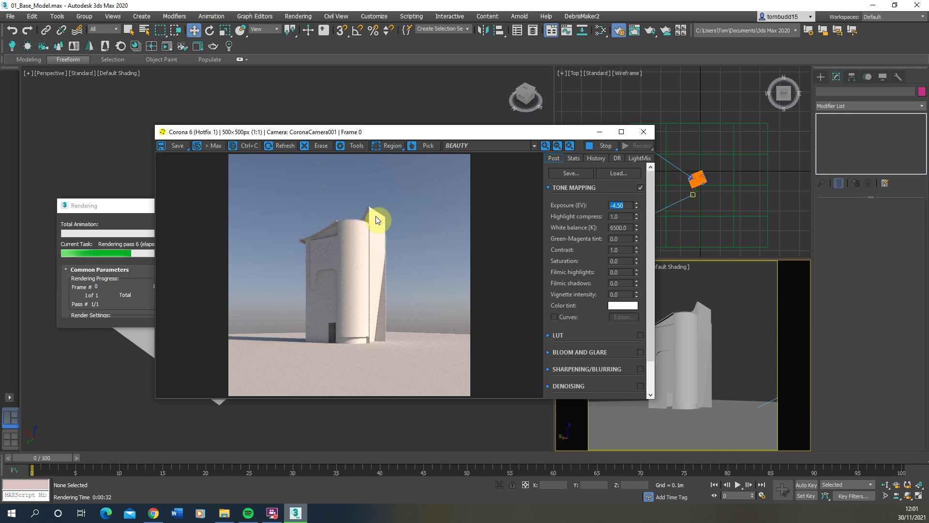
left_click(123, 205)
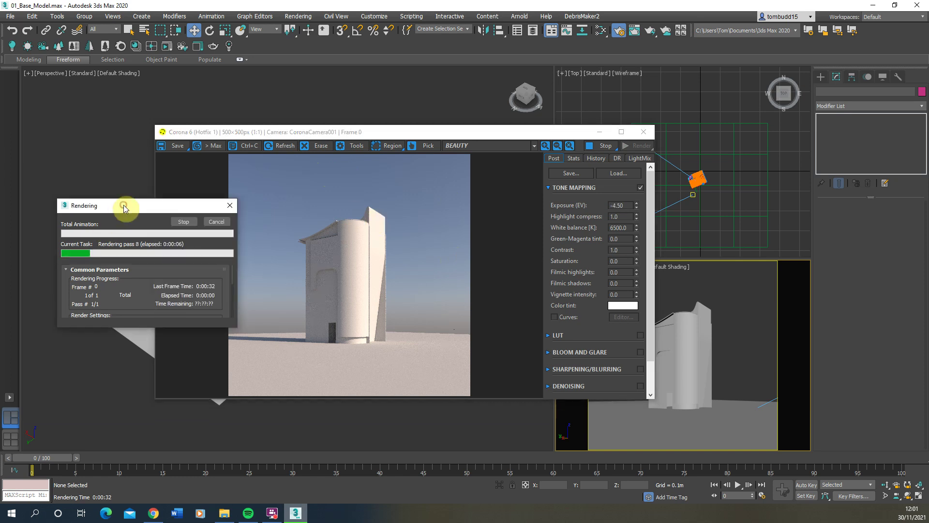
left_click(183, 222)
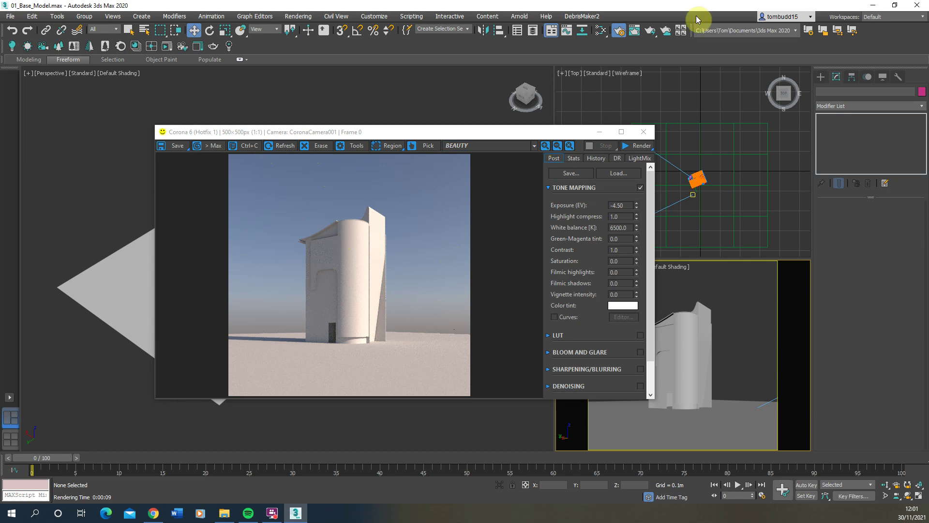
Open the render setup, close the Slate Material Editor, and place the render setup beside the frame buffer window.
left_click_drag(454, 136, 424, 124)
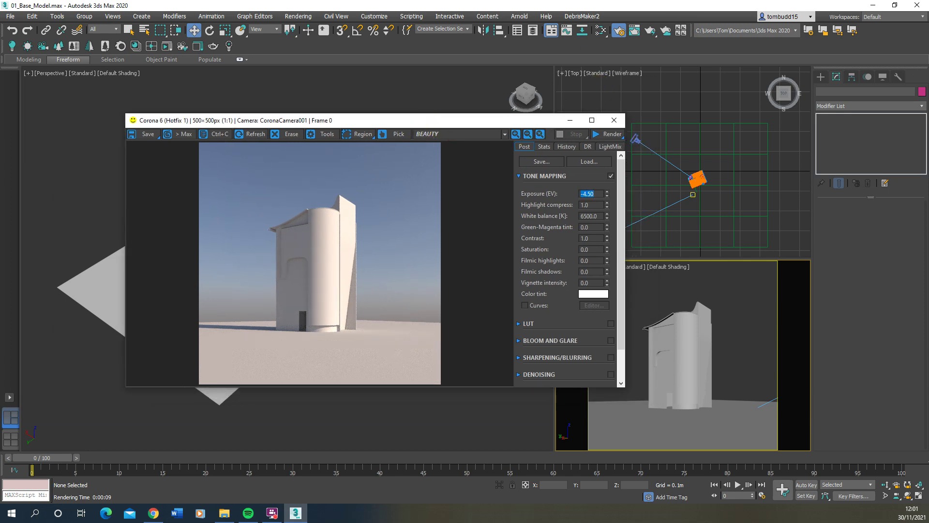
key("m")
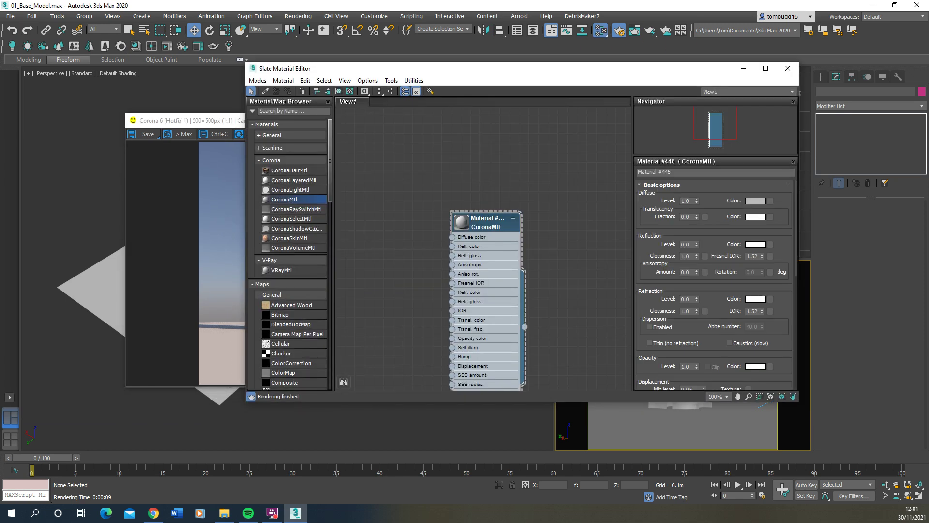
key("F10")
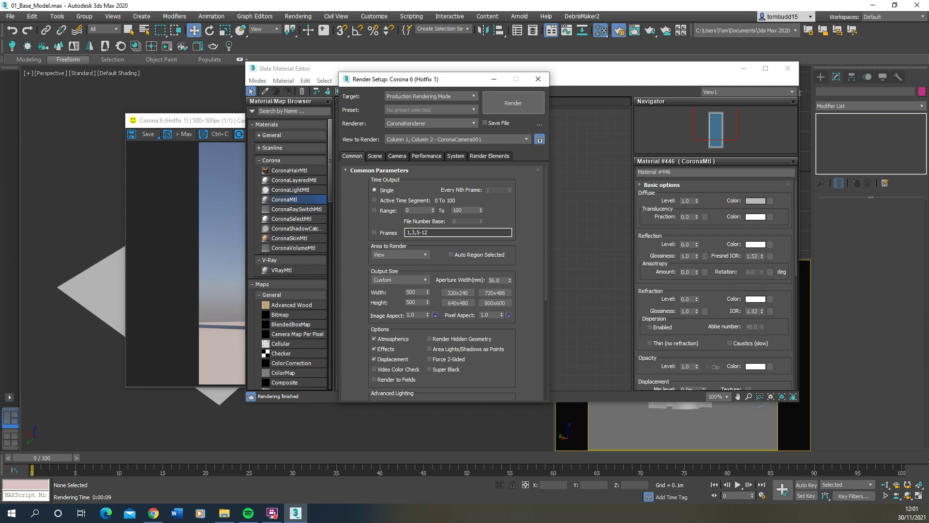
left_click(789, 69)
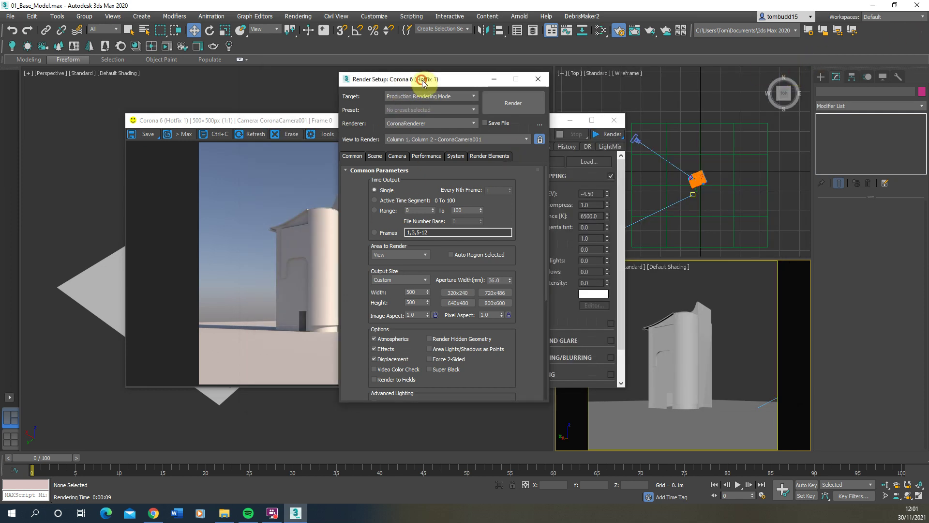
left_click_drag(421, 82, 620, 92)
left_click_drag(441, 120, 337, 102)
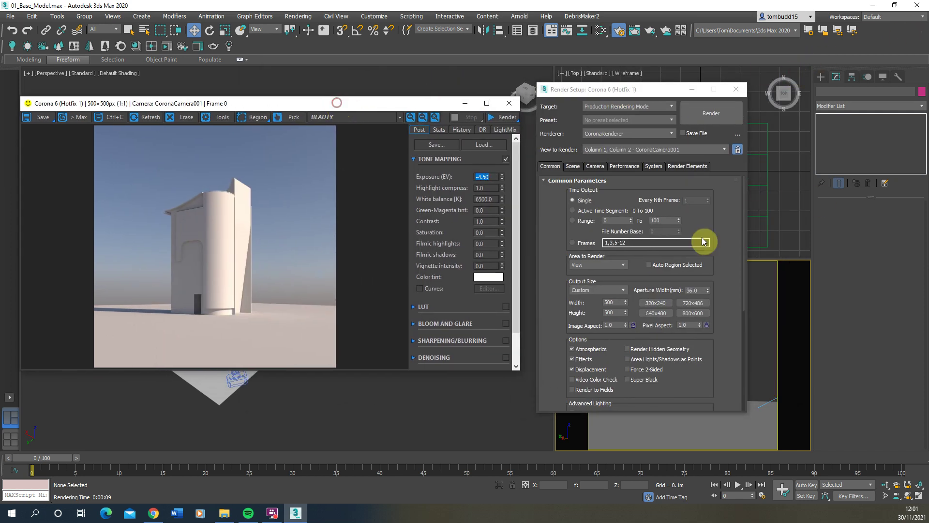
Lock the image aspect ratio and set the render output size to 1000 × 1000.
left_click(608, 301)
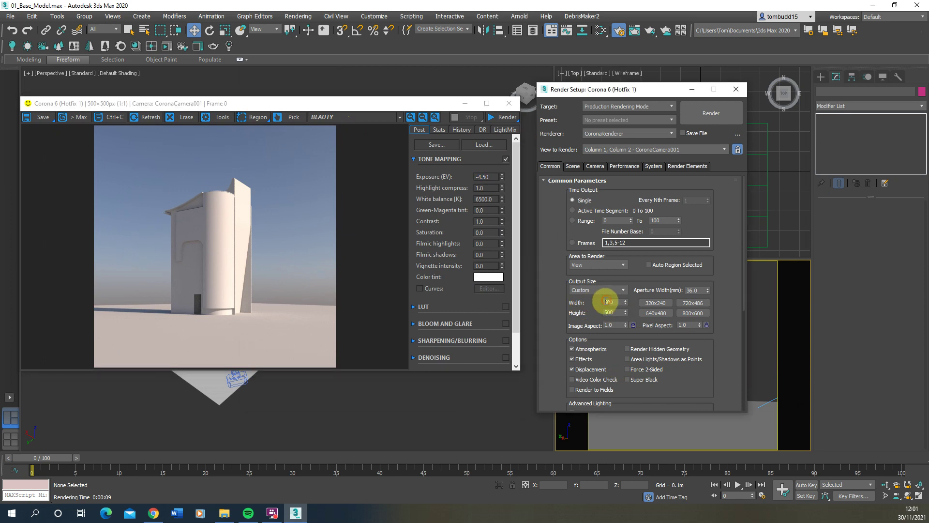
double_click(609, 302)
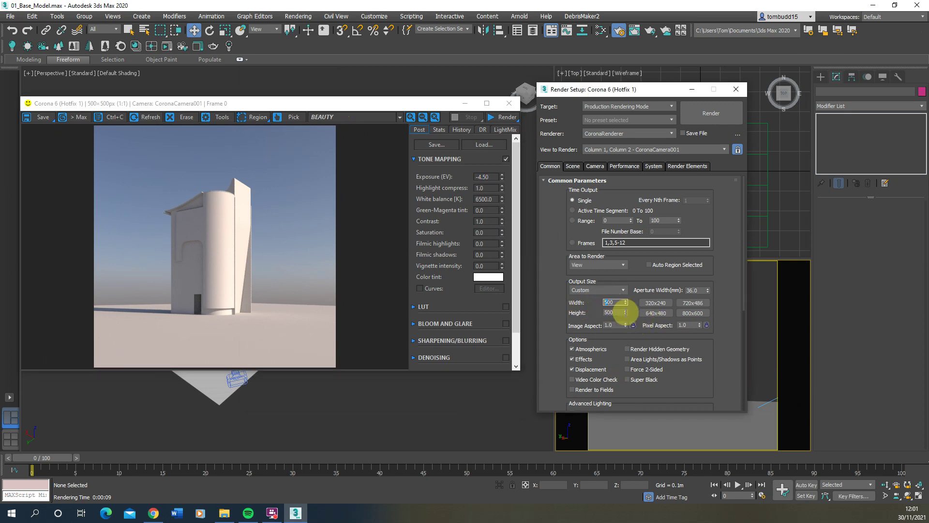
left_click(633, 325)
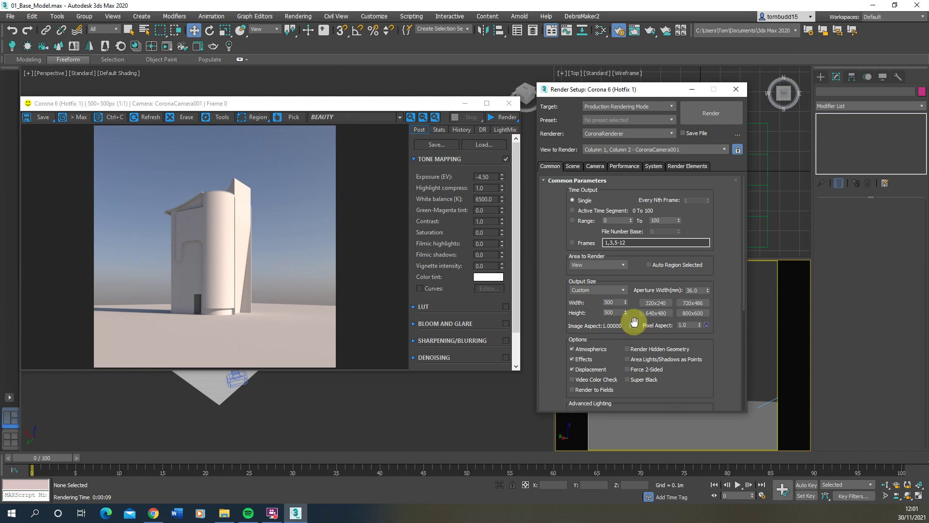
double_click(607, 301)
type("1000")
double_click(614, 313)
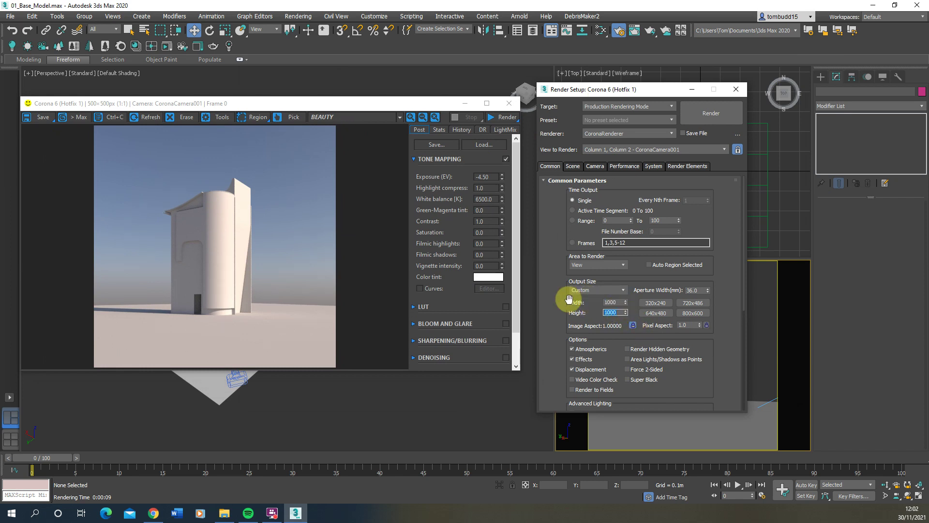
left_click(618, 302)
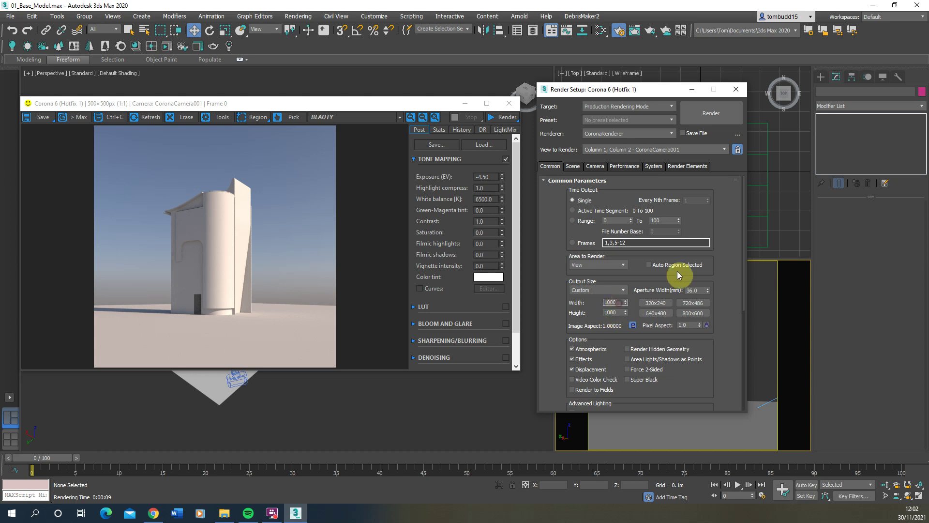
Limit the progressive rendering time to 5 minutes.
left_click(572, 167)
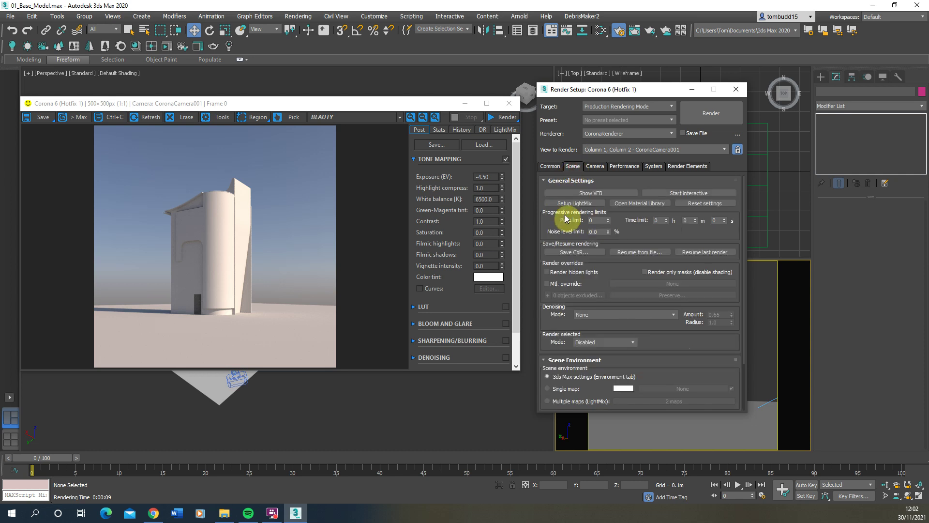
left_click(662, 221)
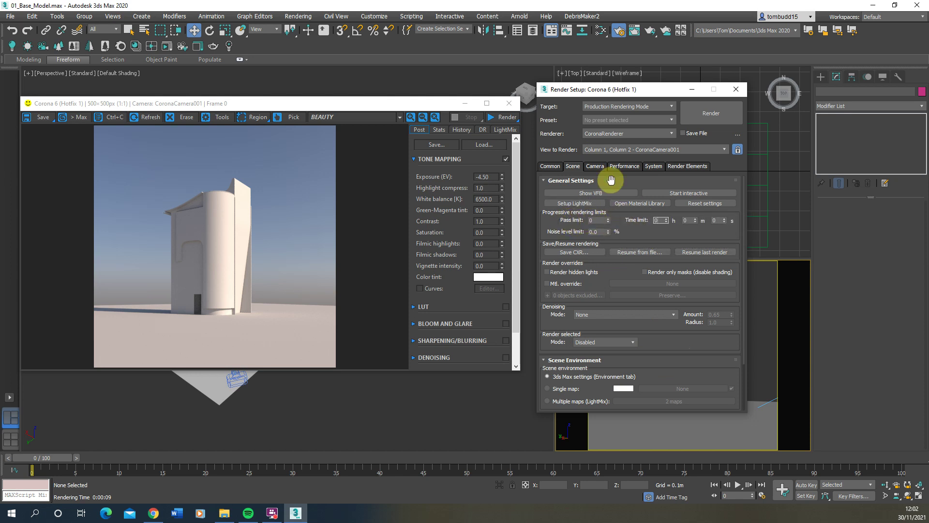
left_click(688, 221)
type("5")
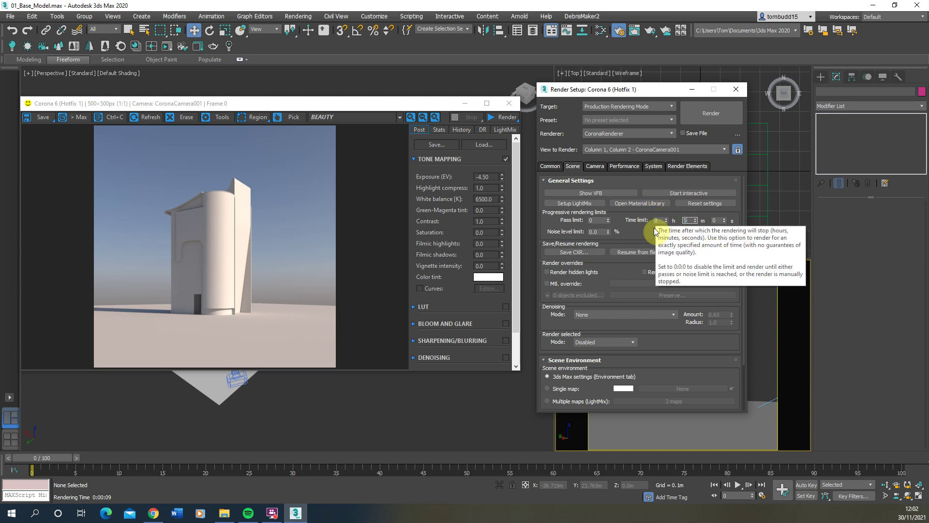
Start choosing a render output file and create a folder named New folder on the Desktop for it.
left_click(551, 167)
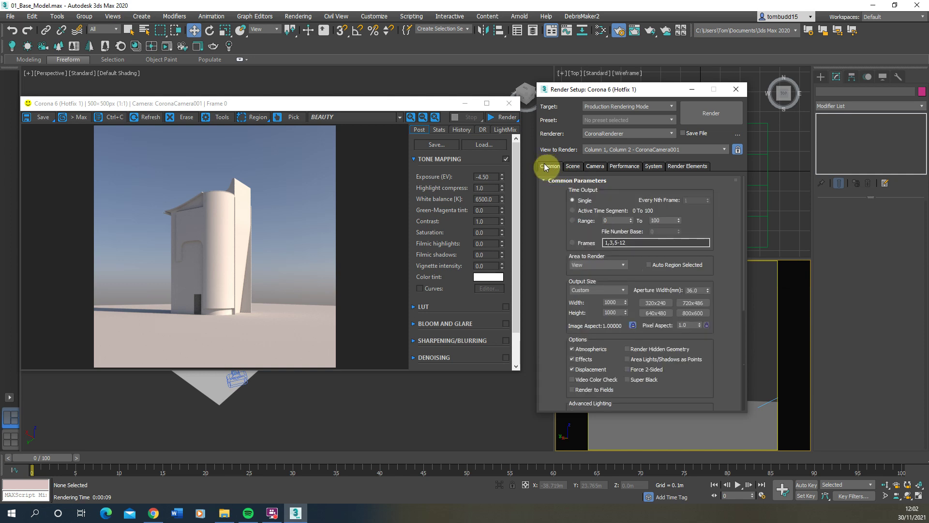
left_click_drag(744, 241, 739, 315)
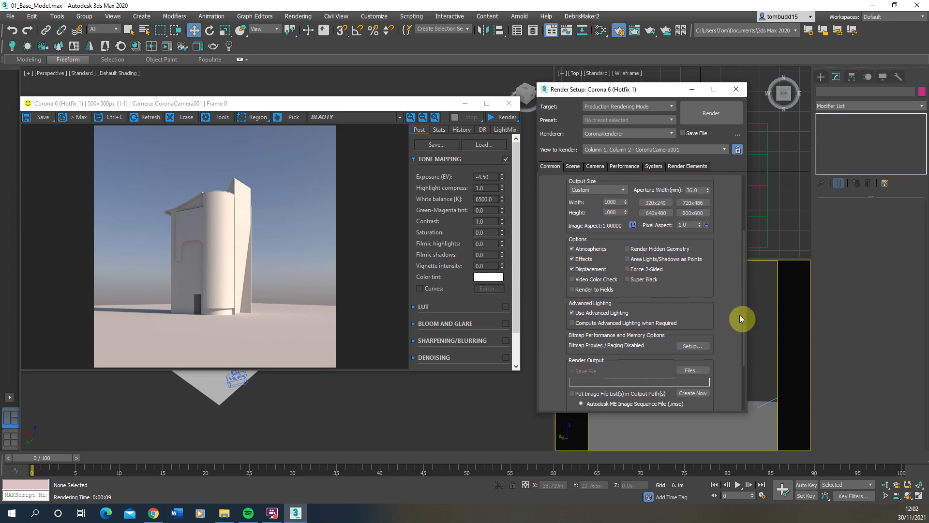
left_click(693, 369)
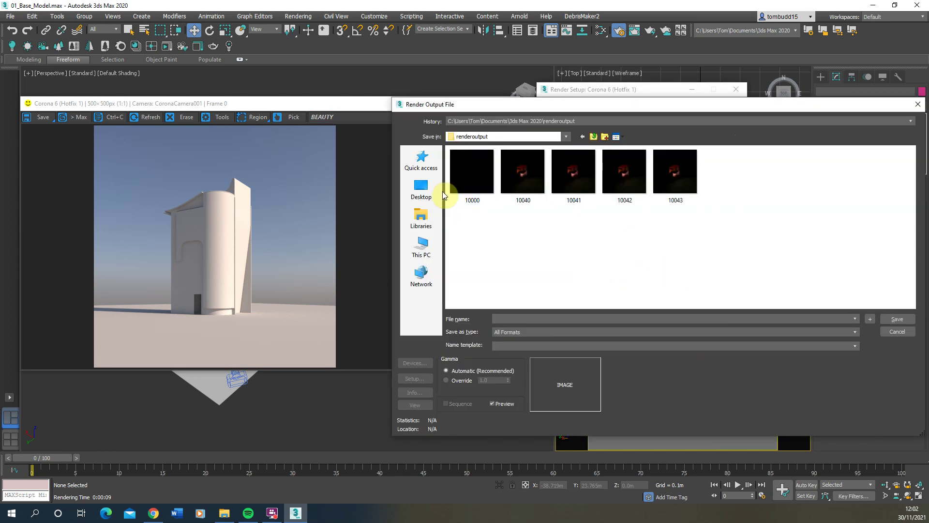
left_click(421, 245)
left_click(427, 193)
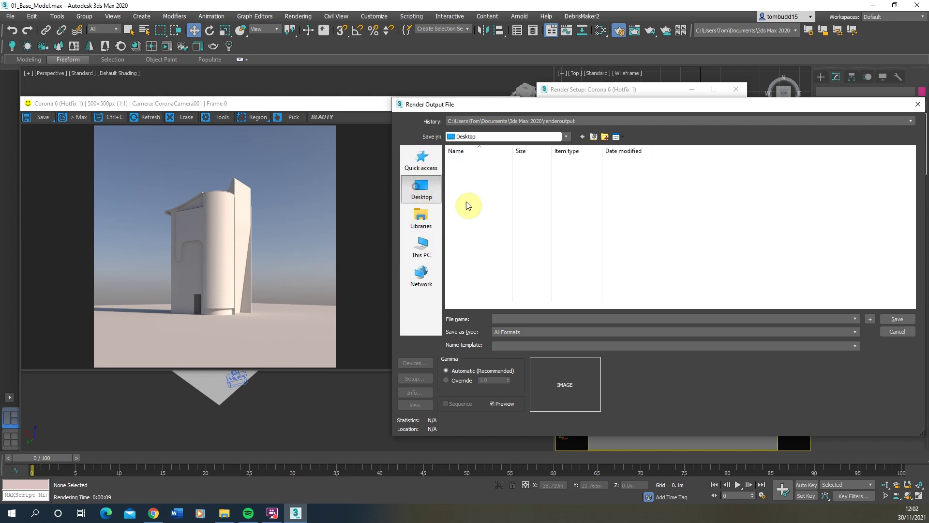
left_click(605, 136)
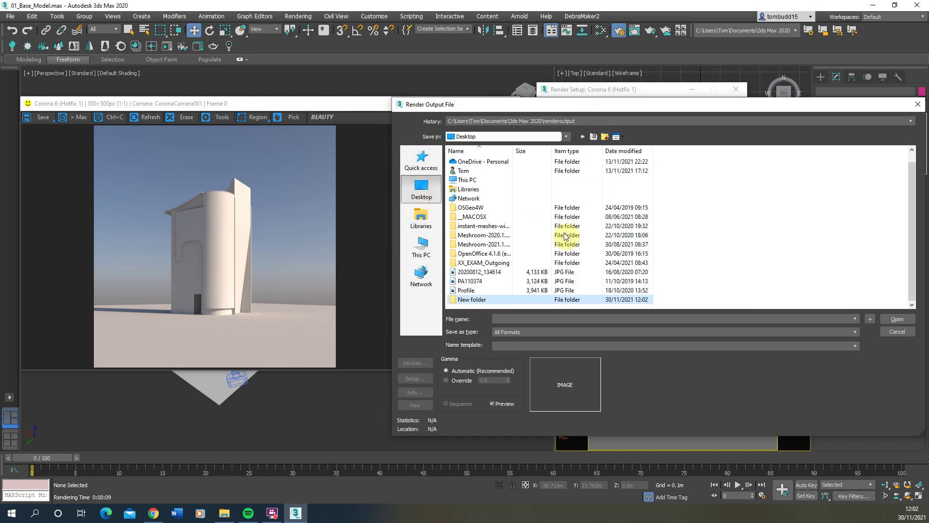
double_click(477, 299)
Name the render output file 1, choose the JPEG format, and save it with the offered JPEG settings.
left_click(545, 322)
type("1")
left_click(802, 333)
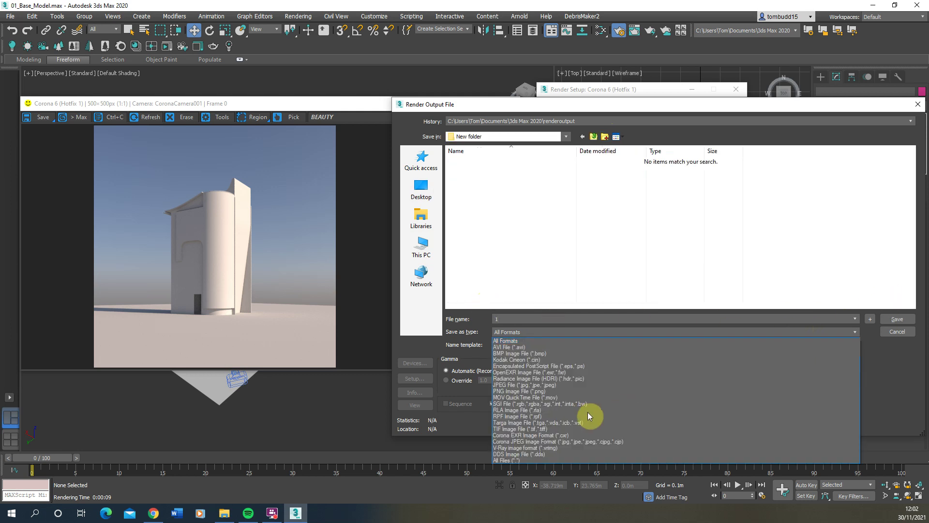
left_click(530, 385)
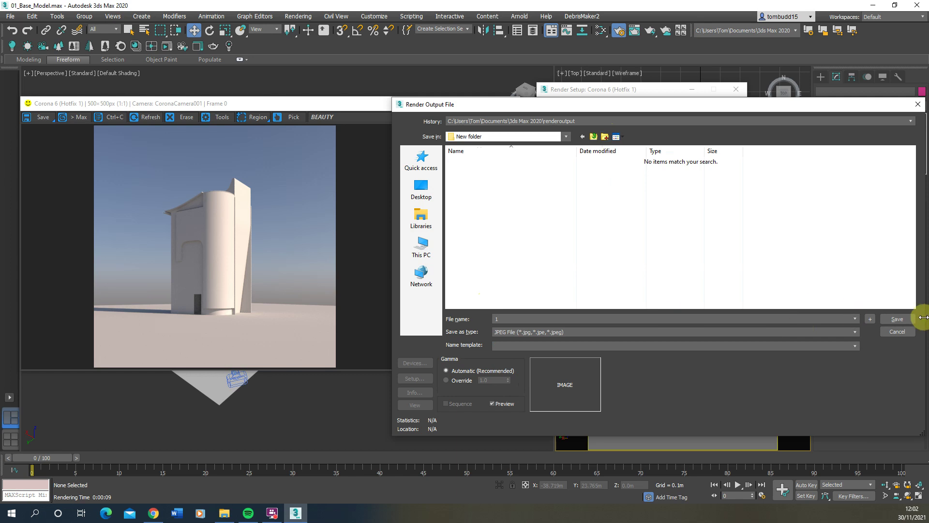
left_click(897, 319)
left_click(624, 325)
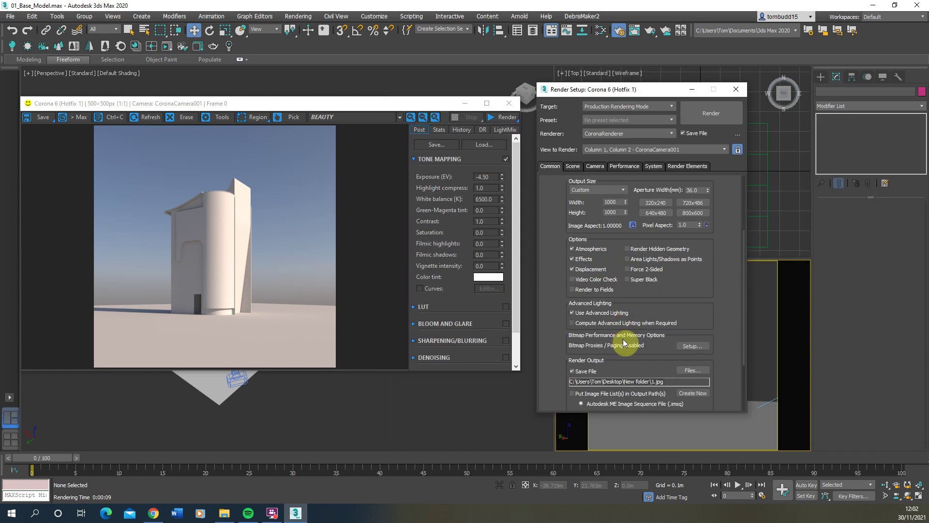
Review the time limit and output settings, then render CoronaCamera001 with the progress dialog moved clear of the image.
left_click(573, 166)
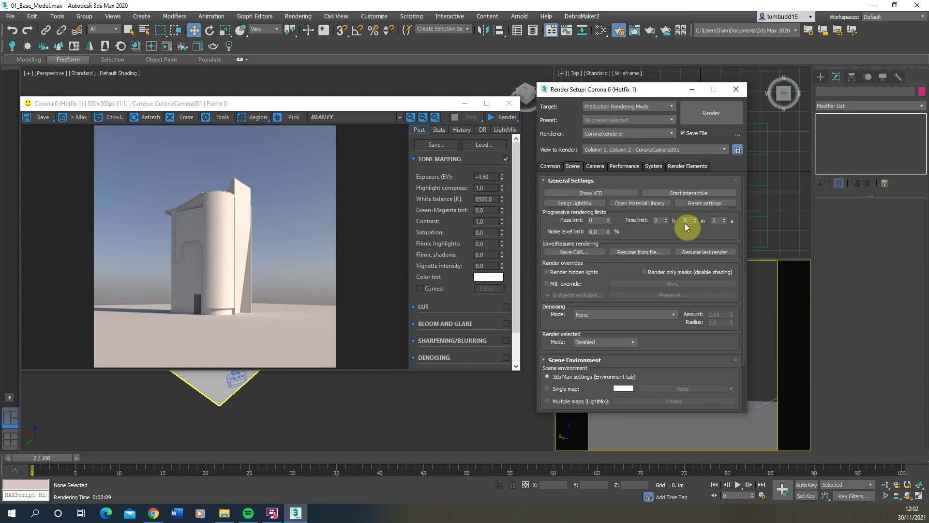
left_click(550, 167)
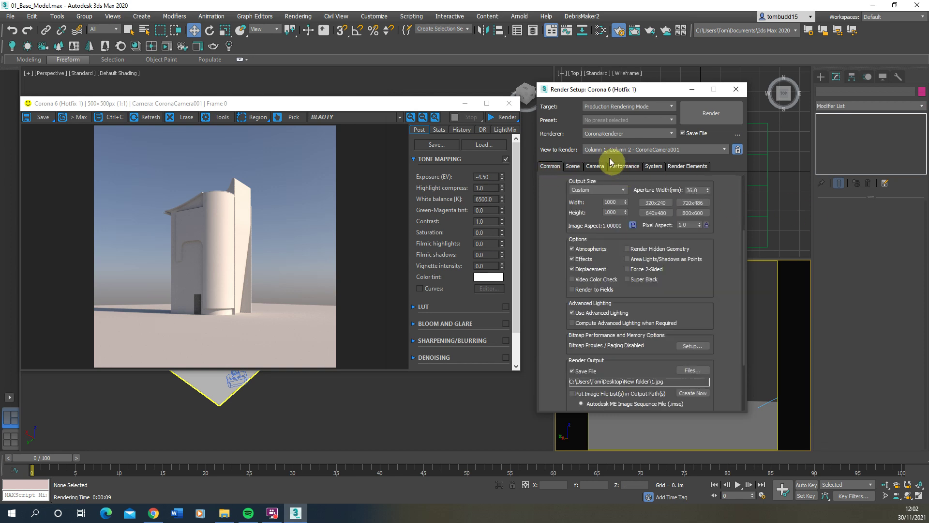
left_click(699, 115)
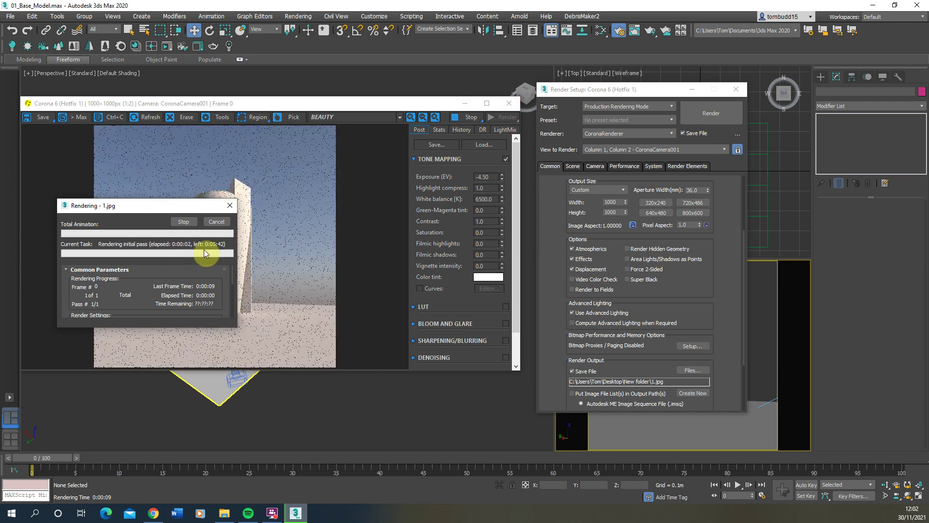
left_click_drag(148, 205, 614, 214)
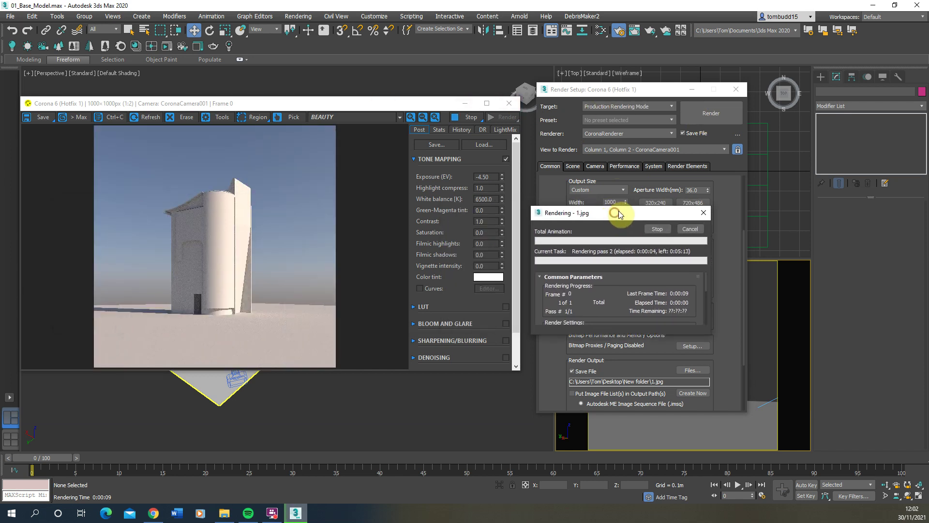
left_click(41, 116)
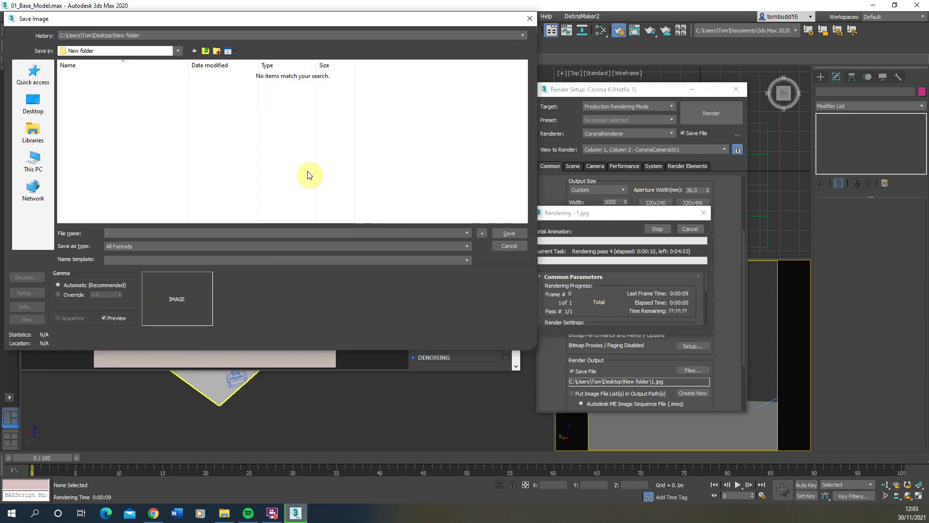
left_click(128, 245)
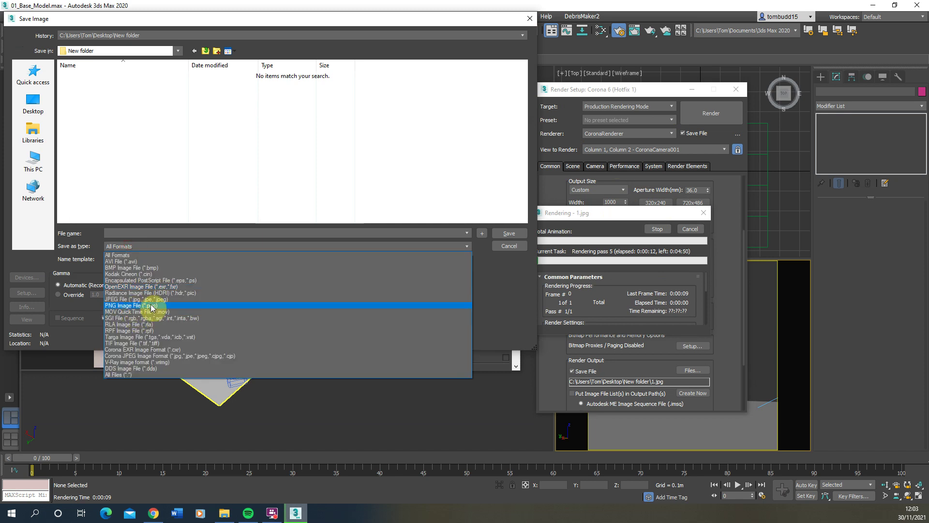
left_click(507, 248)
left_click(511, 246)
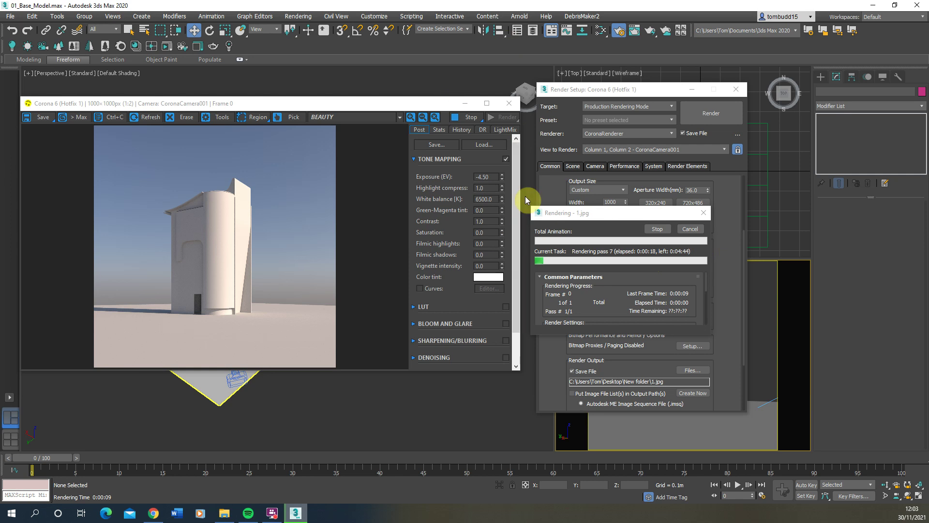
Stop the render in progress.
left_click(473, 119)
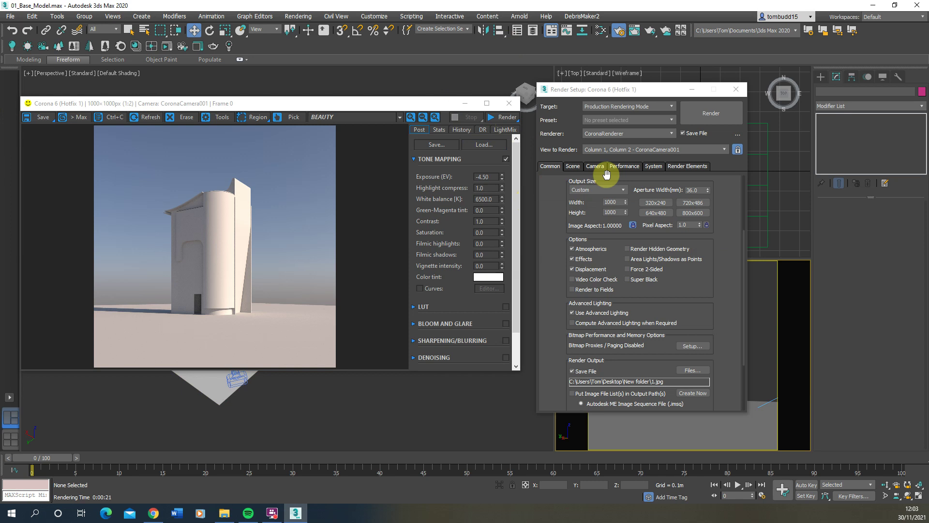